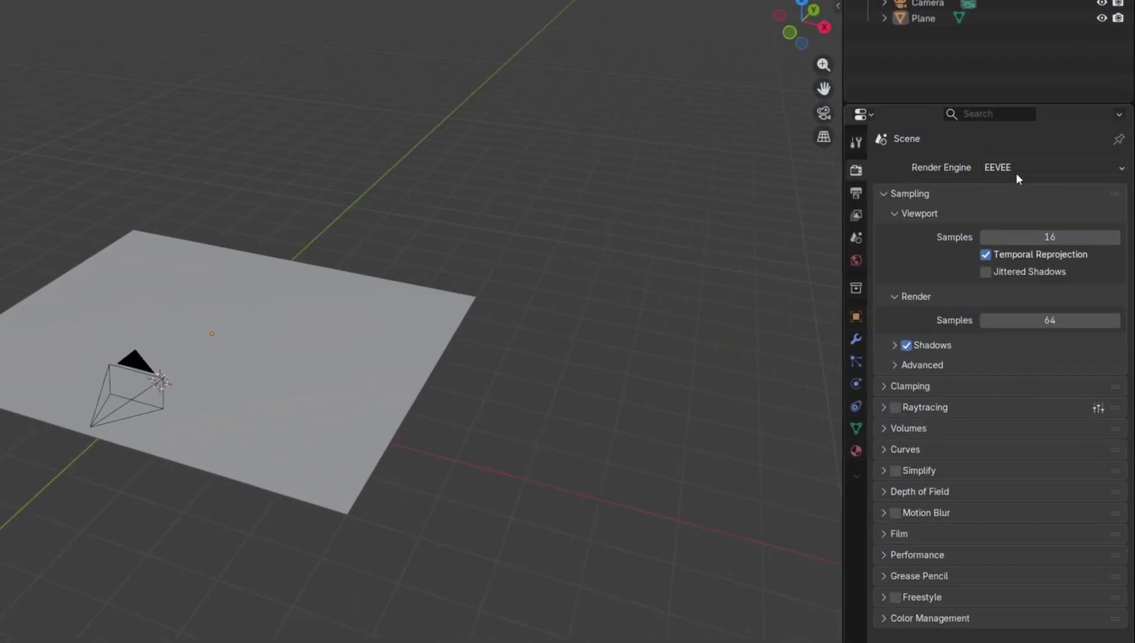
Set the render engine to Cycles and connect the Displacement node's output to the Material Output's Displacement input
click(1041, 174)
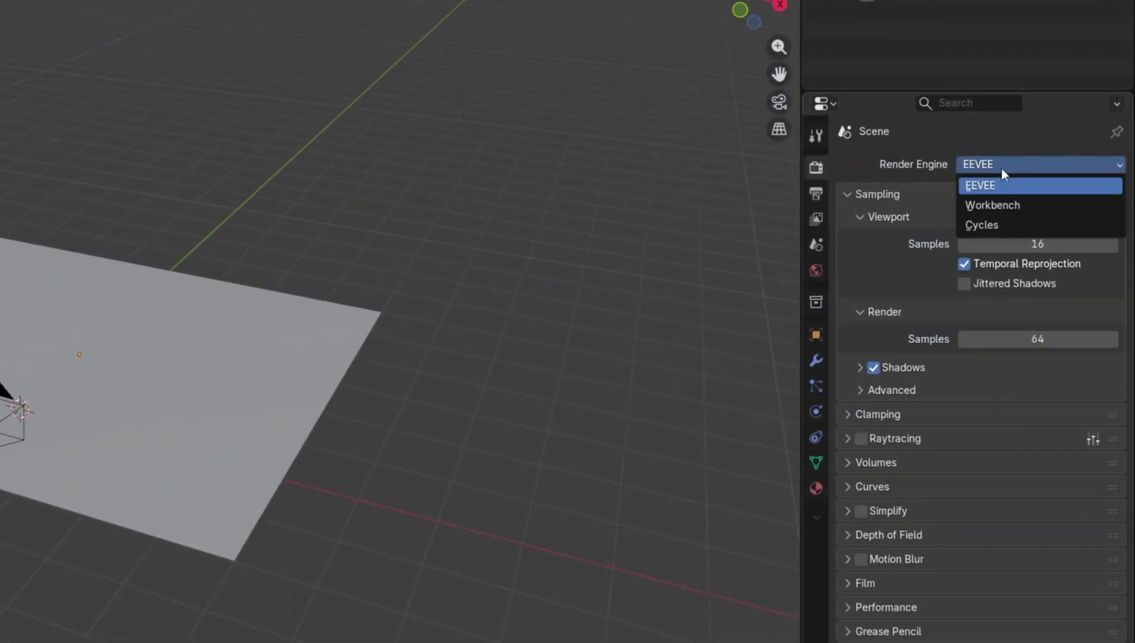
click(998, 224)
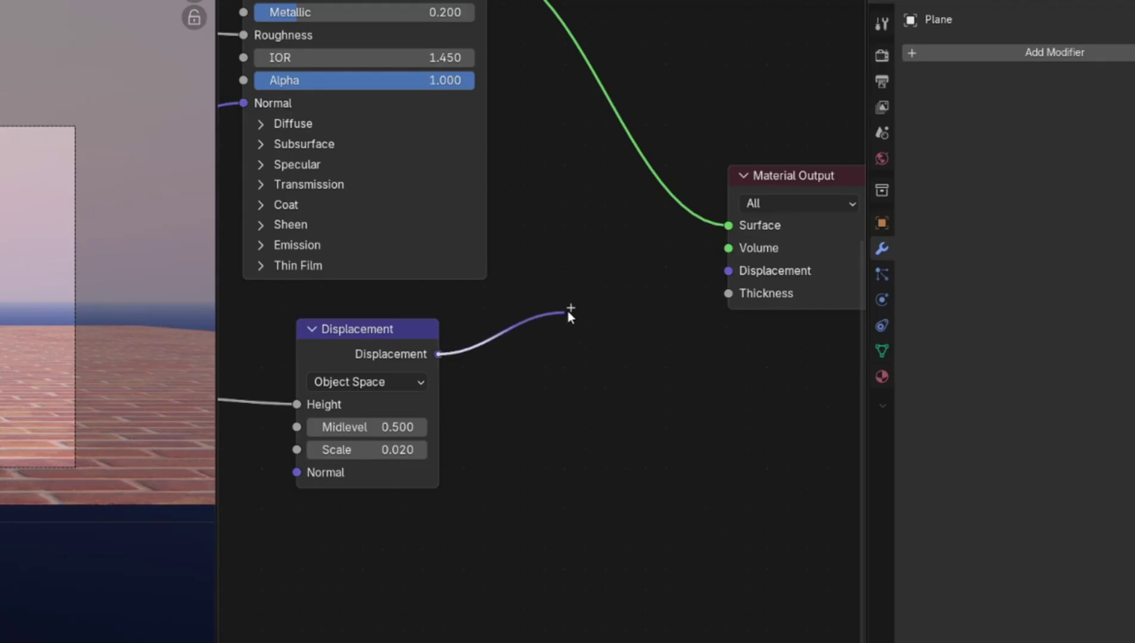
drag(567, 311, 717, 276)
Add a Subdivision modifier to the plane, set to Simple with 5 viewport levels
click(928, 180)
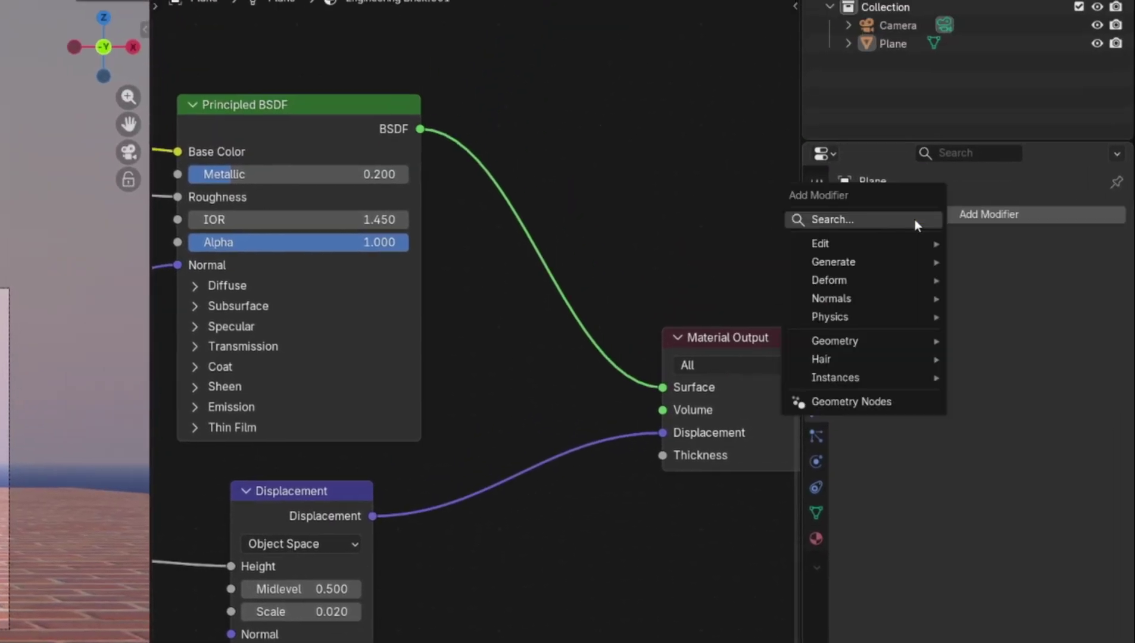
text(s)
click(861, 330)
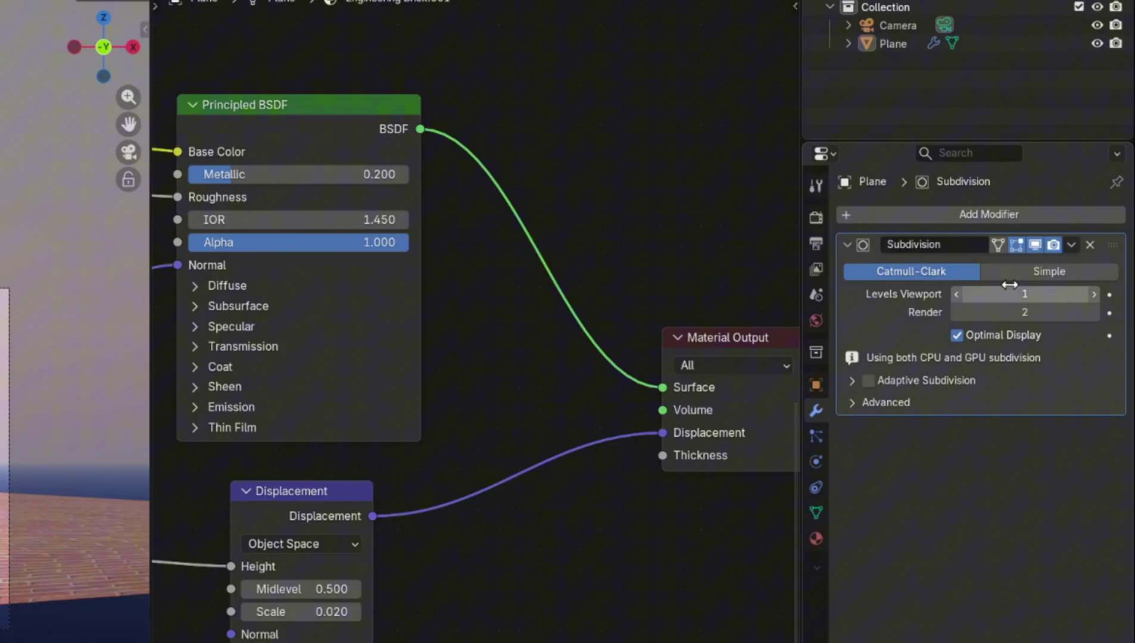
click(1069, 271)
drag(1069, 293, 1092, 296)
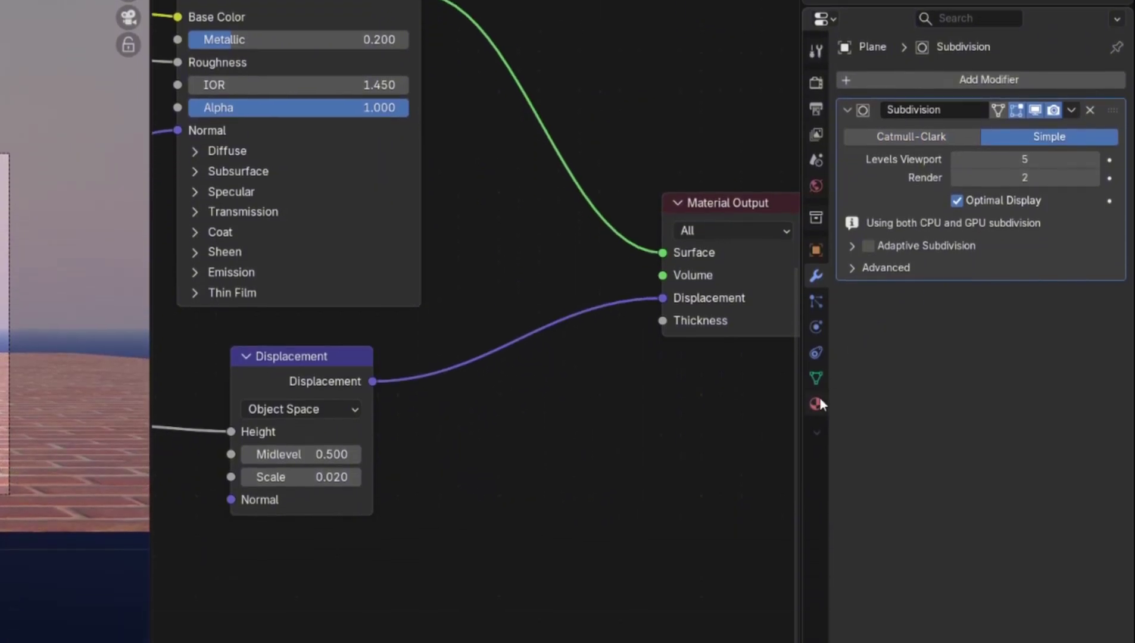
Set the brick material's surface displacement method to Displacement and Bump and raise the Displacement node's scale to 0.140
click(815, 404)
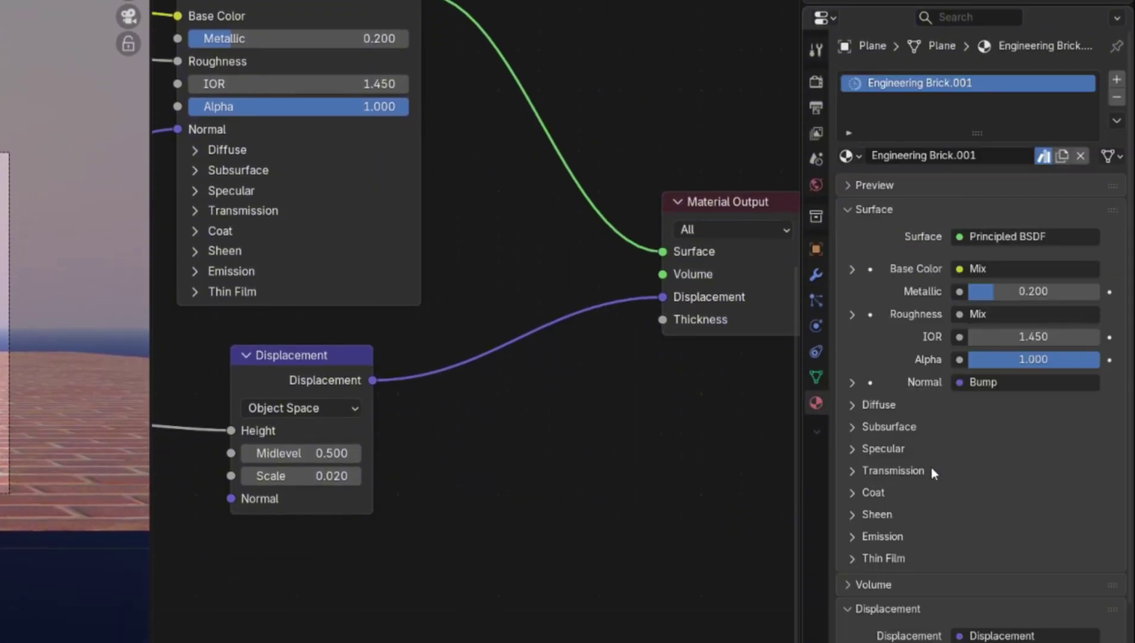
scroll(931, 466, down, 10)
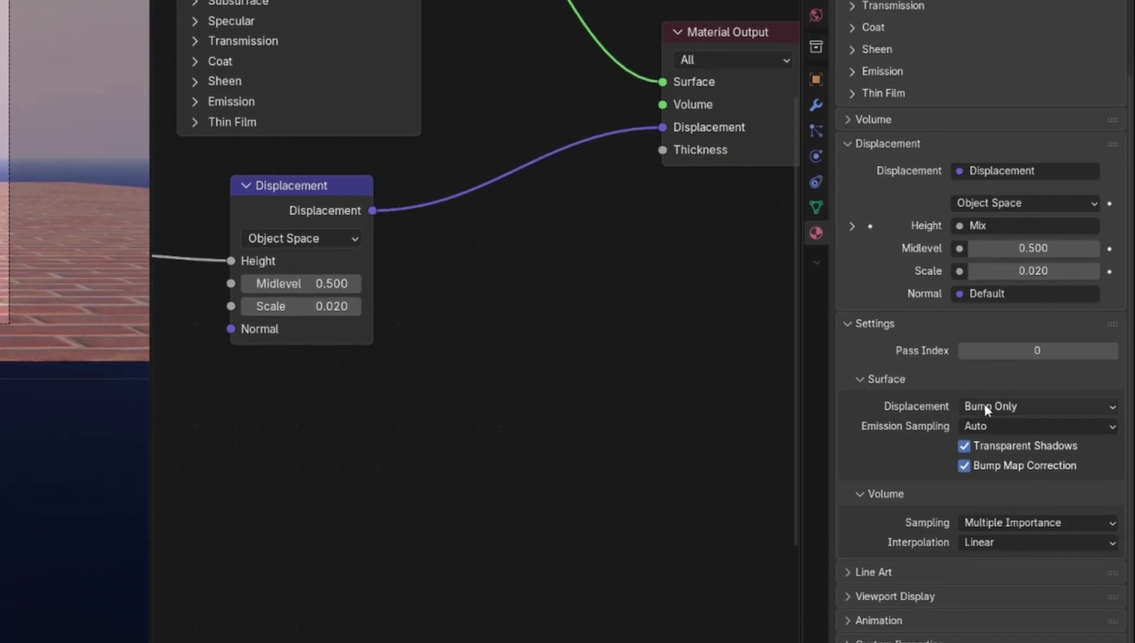
click(988, 408)
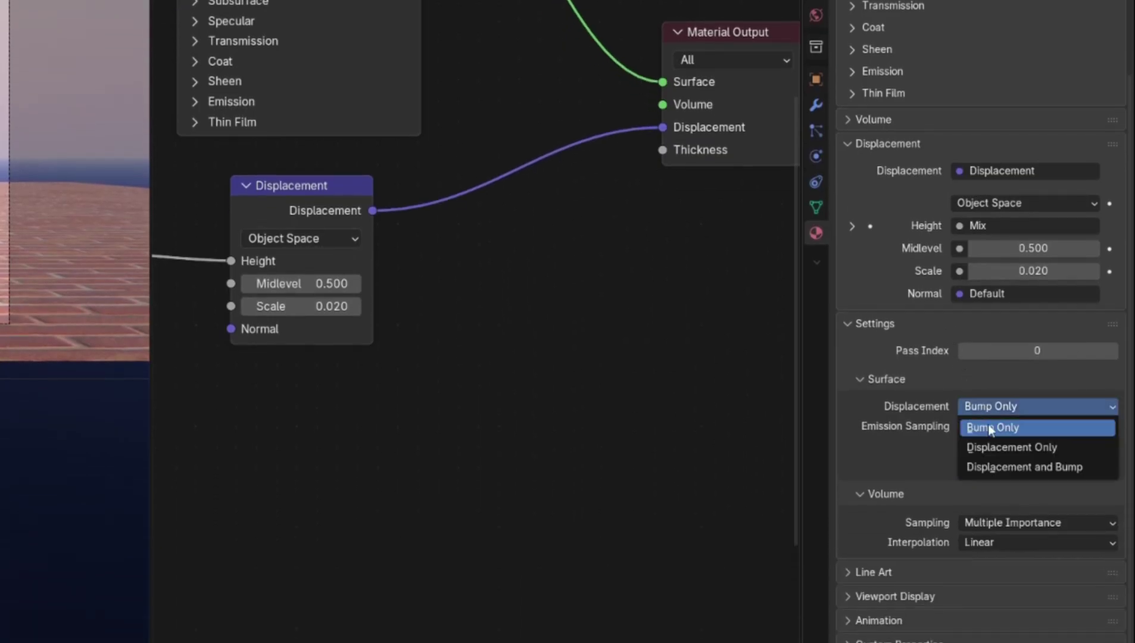
click(998, 470)
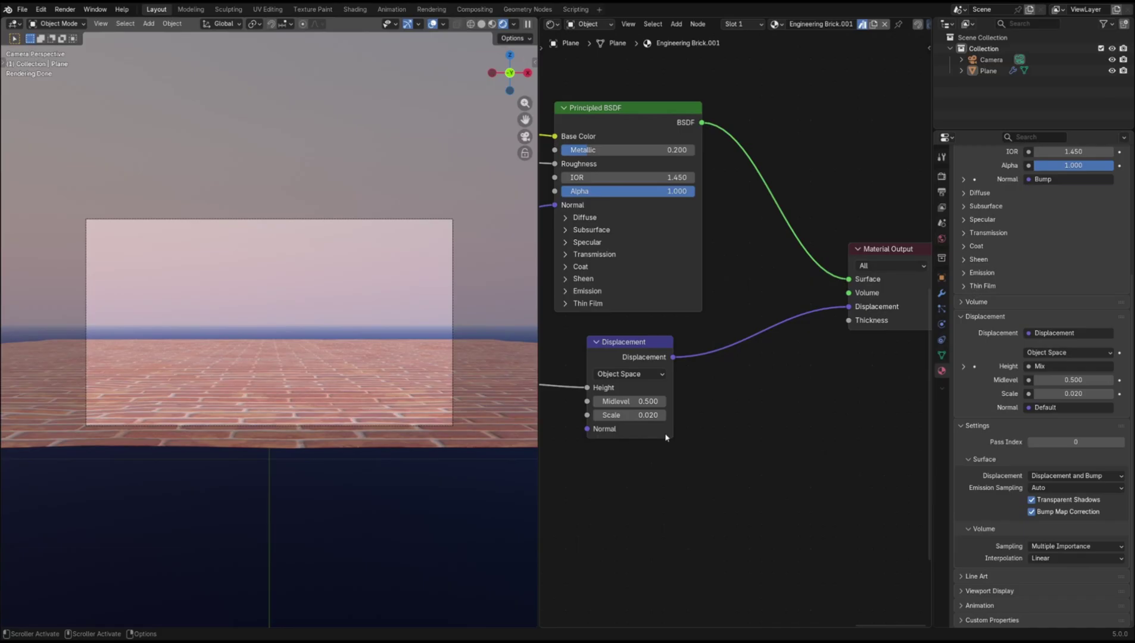
drag(629, 420, 664, 415)
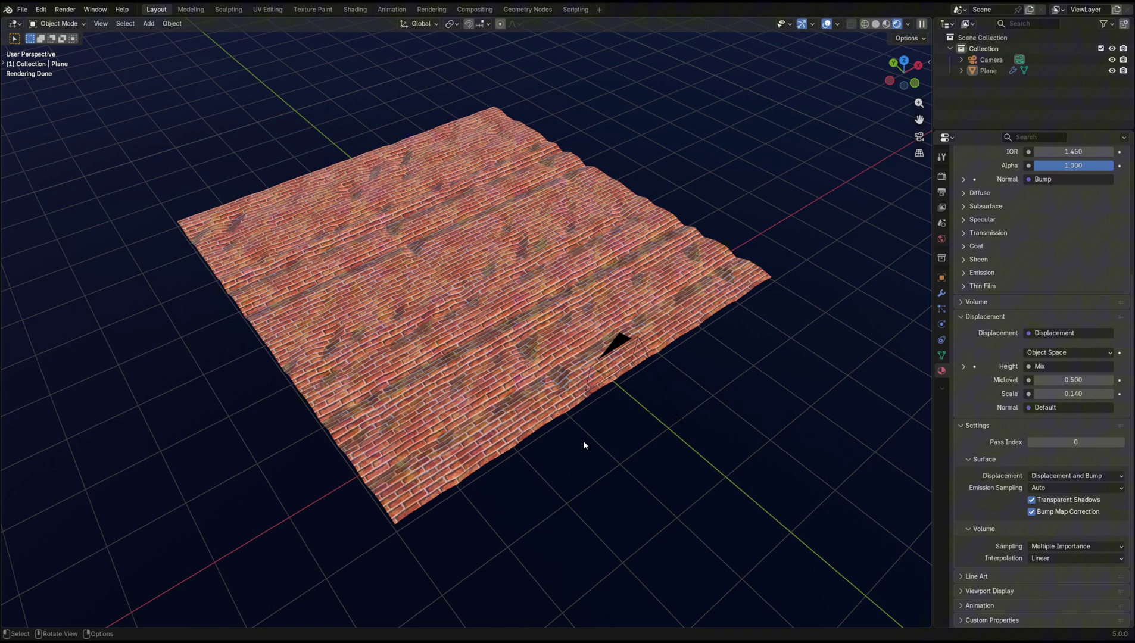
Look through the camera, enable Adaptive Subdivision on the plane's Subdivision modifier and expand its settings
key(KP_0)
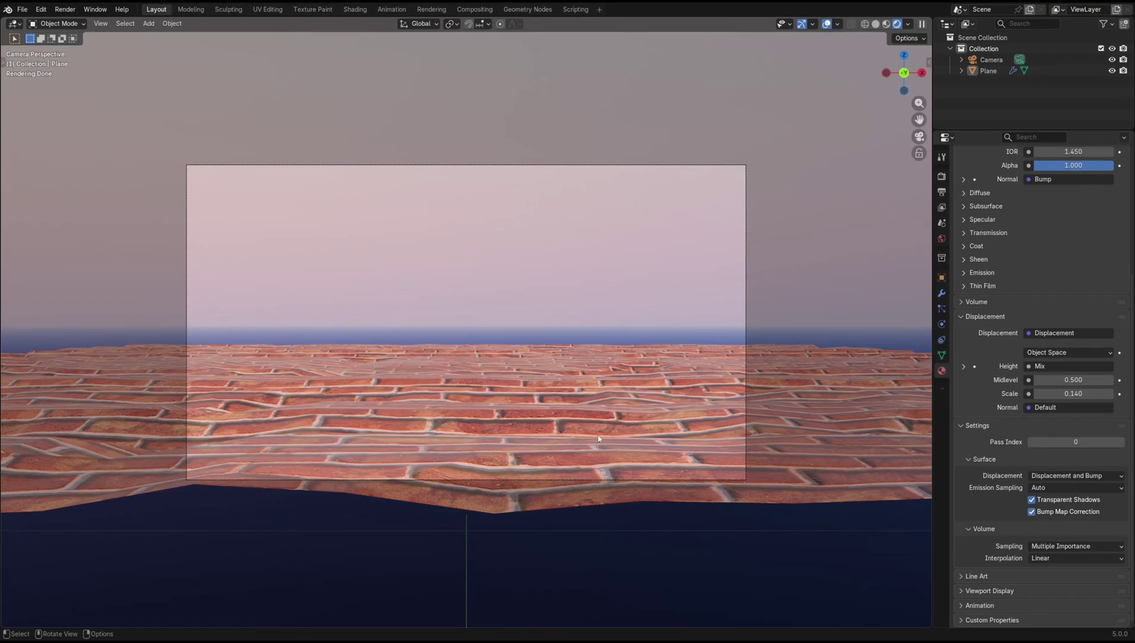
click(941, 293)
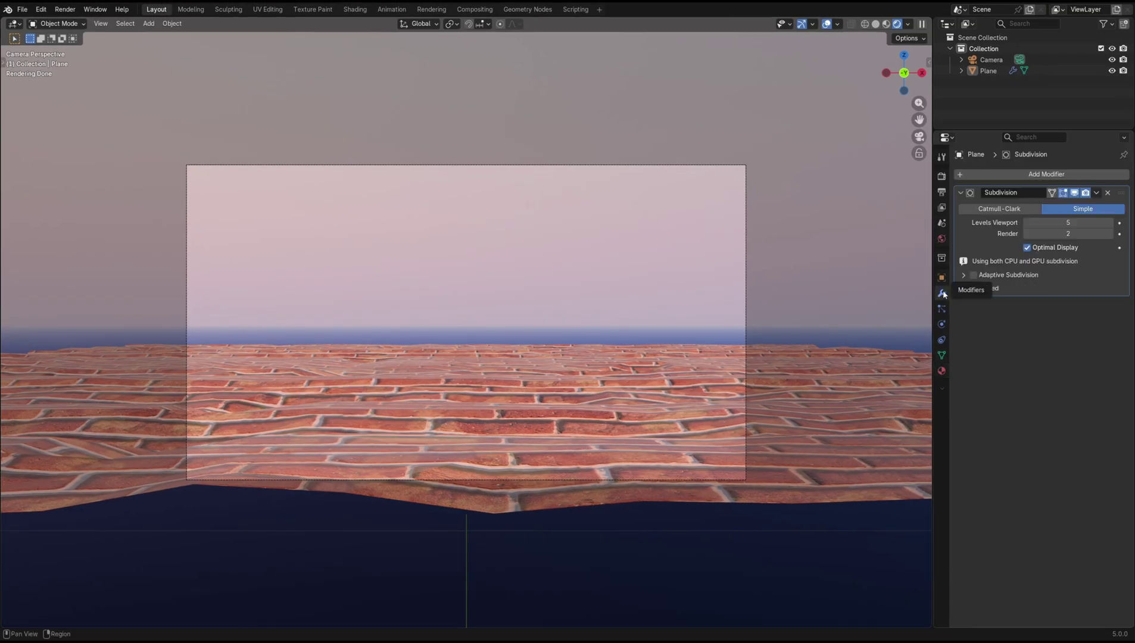
click(973, 276)
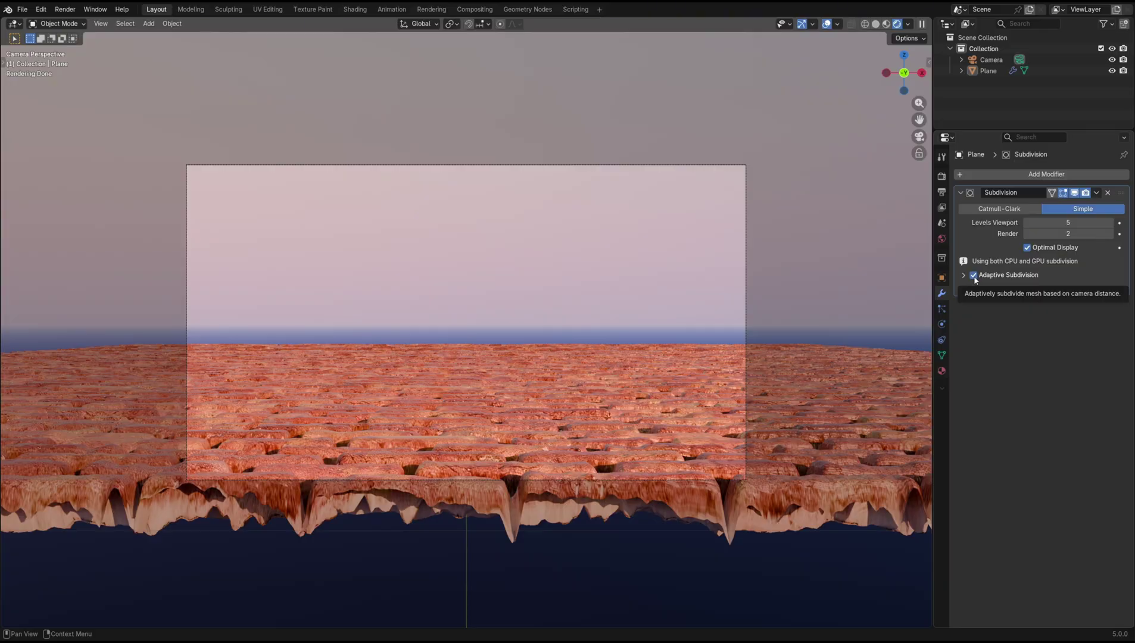
click(961, 276)
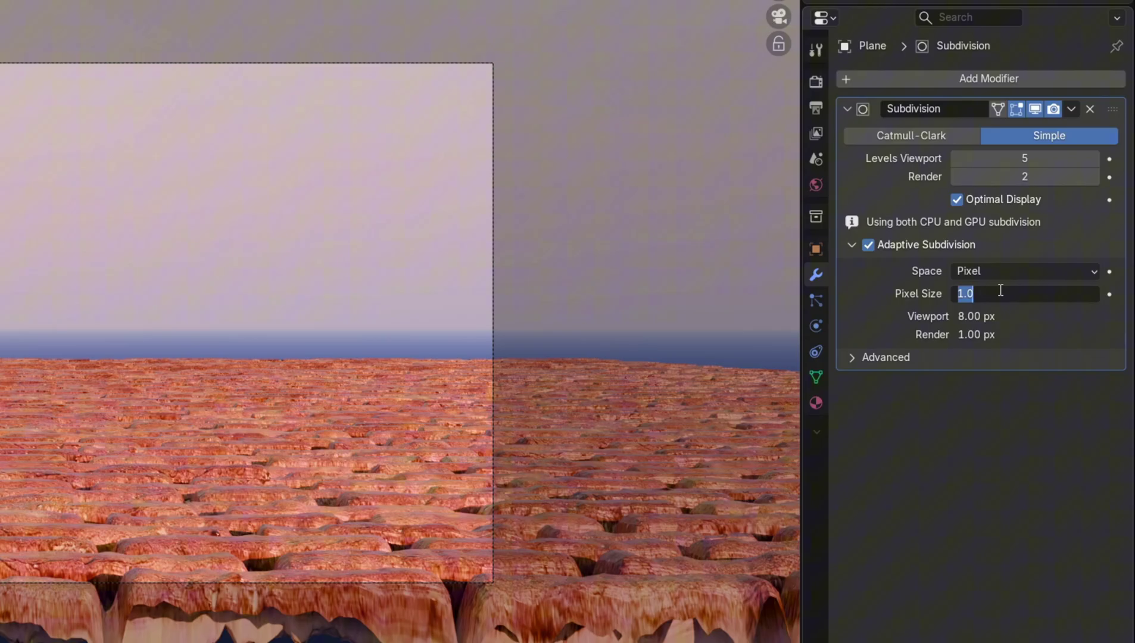
Try adaptive subdivision pixel sizes of 4, 8, 1 and 3 px, and return the pixel size to 1 px
key(Return)
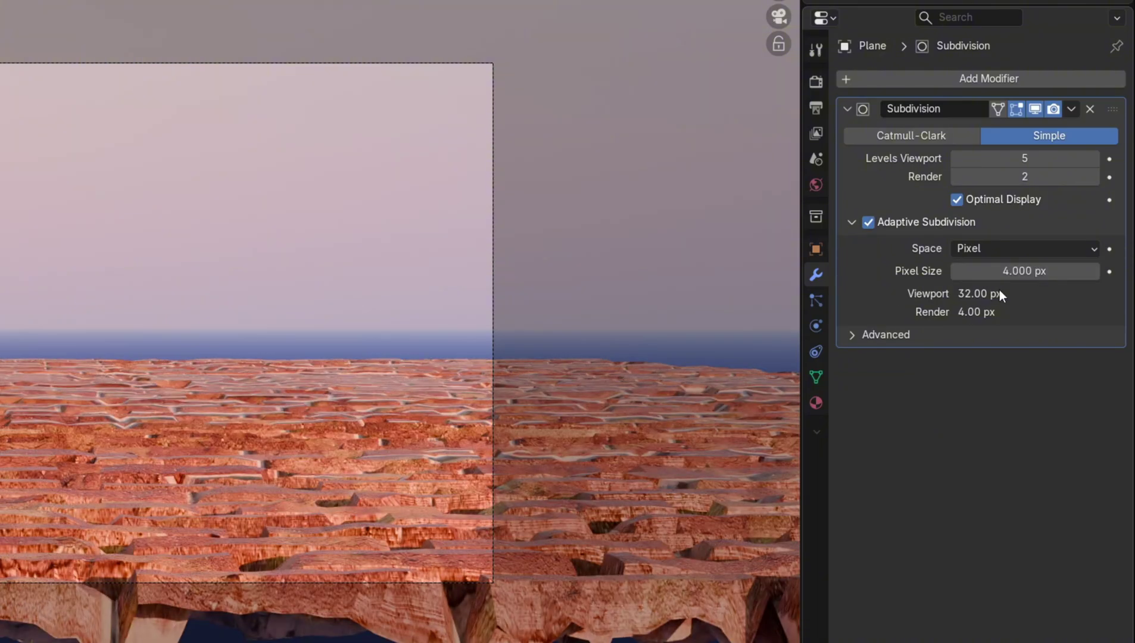
click(1006, 275)
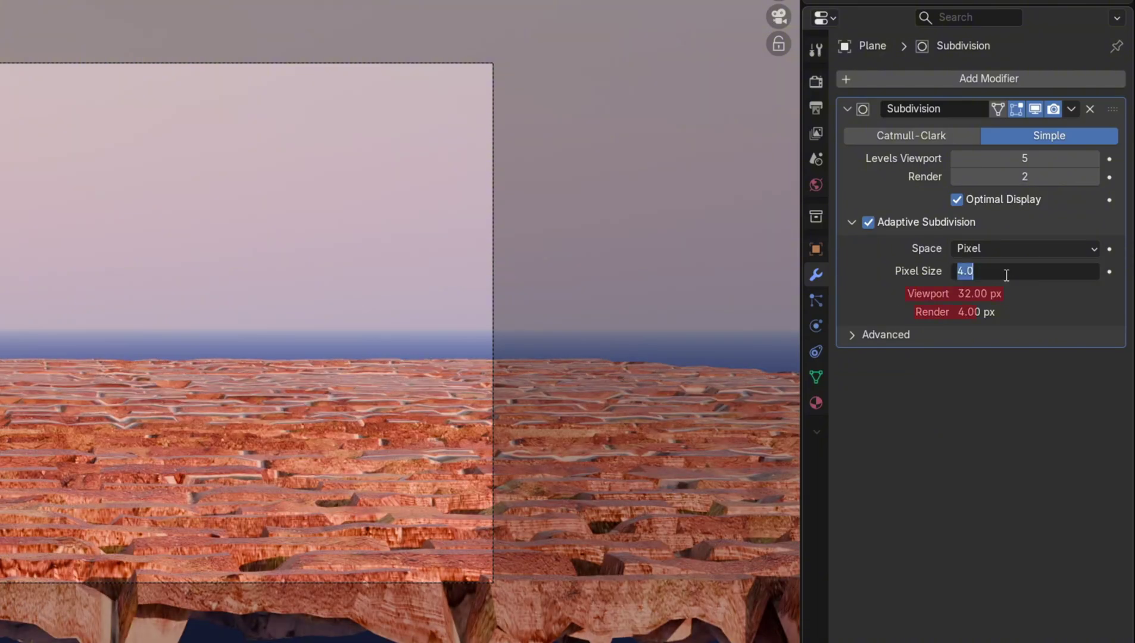
key(Return)
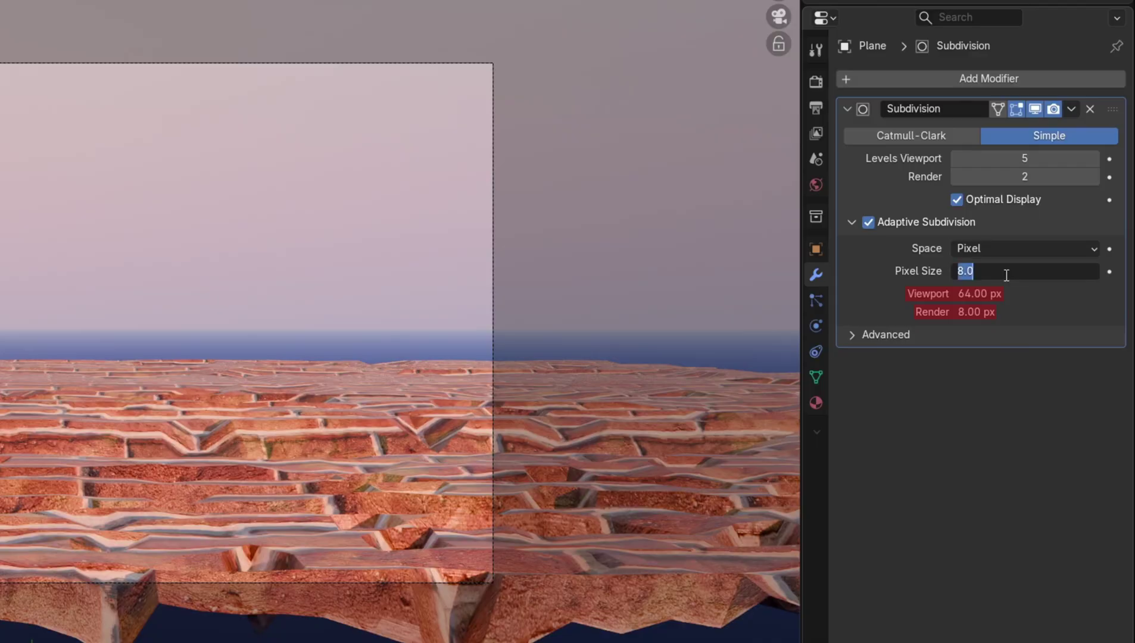
key(Return)
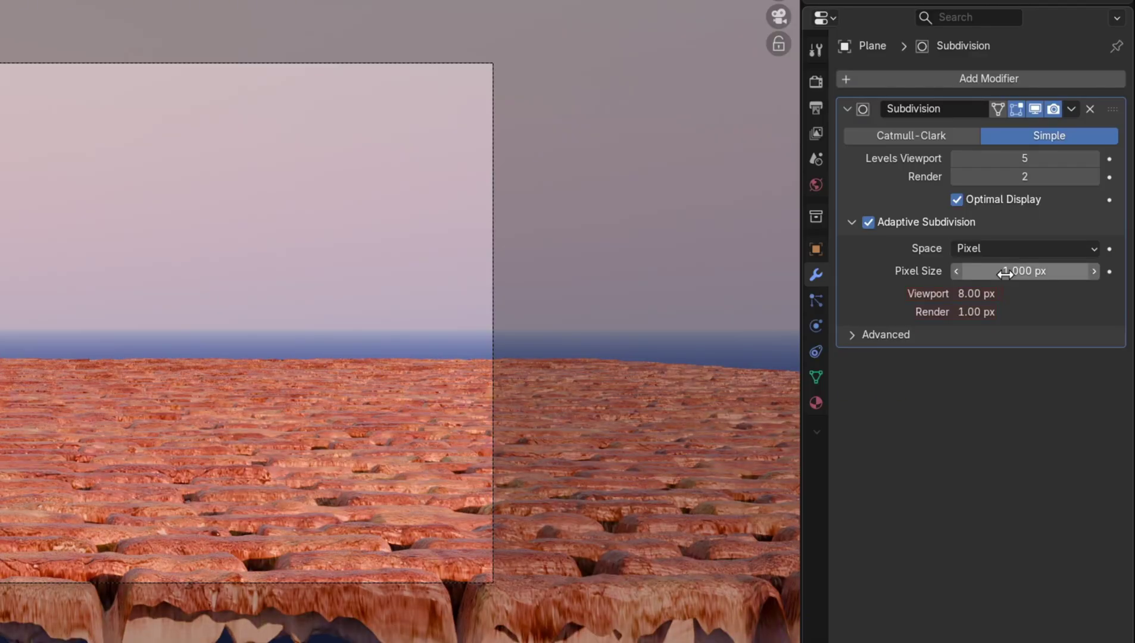
click(1005, 273)
key(Return)
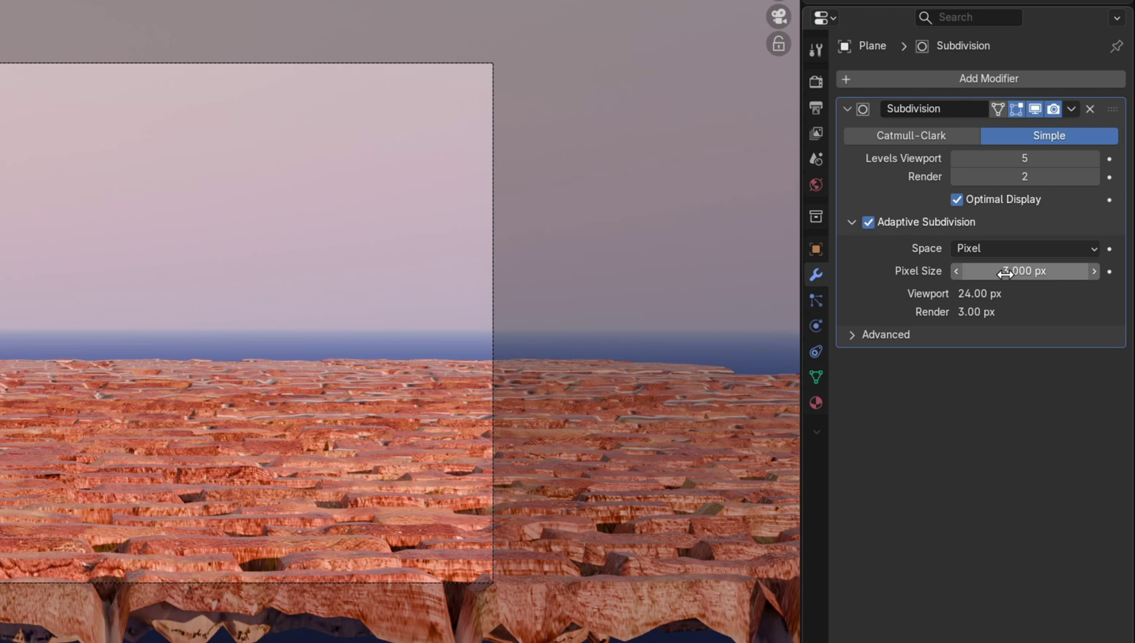
click(1005, 273)
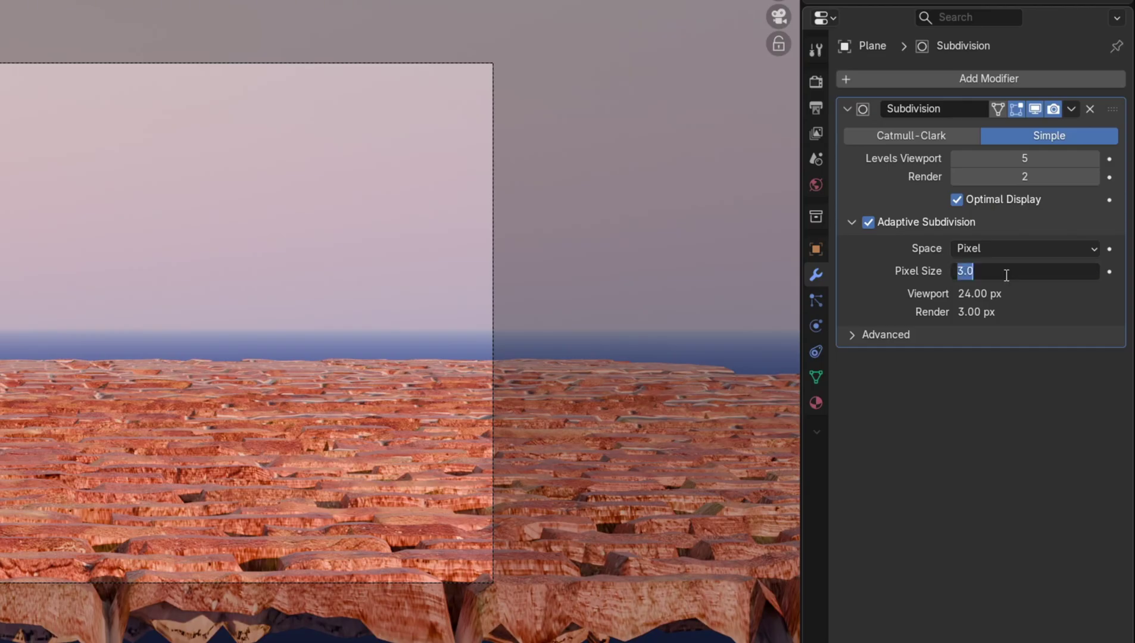
text(1)
key(Return)
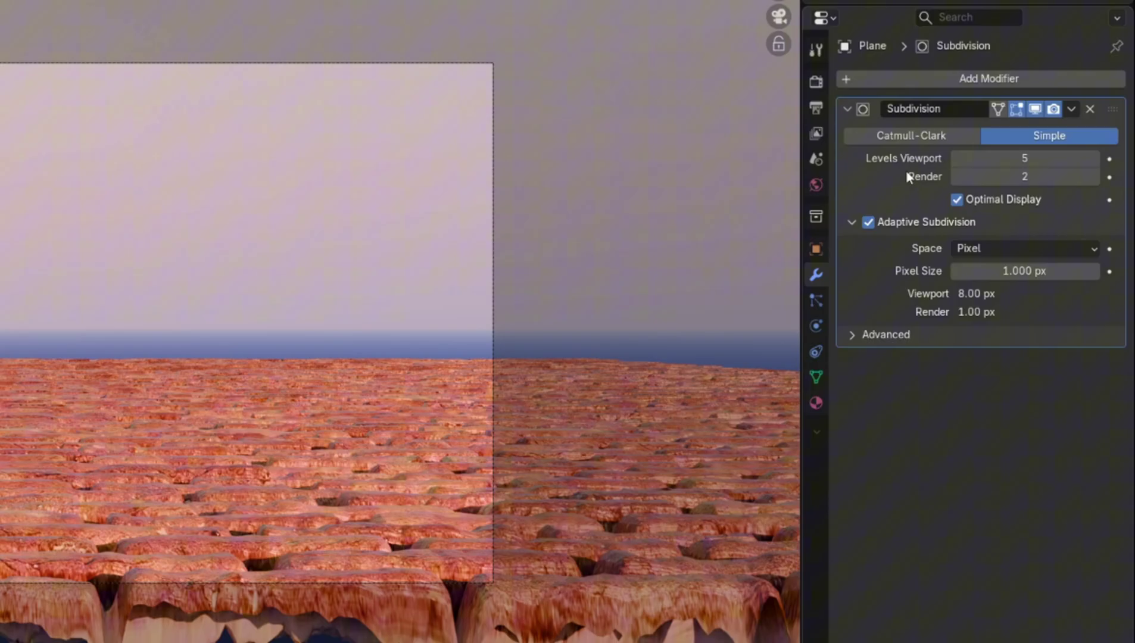
Set the viewport dicing rate in the scene's render subdivision settings to 1.00 and go back to the plane's modifier settings
click(825, 83)
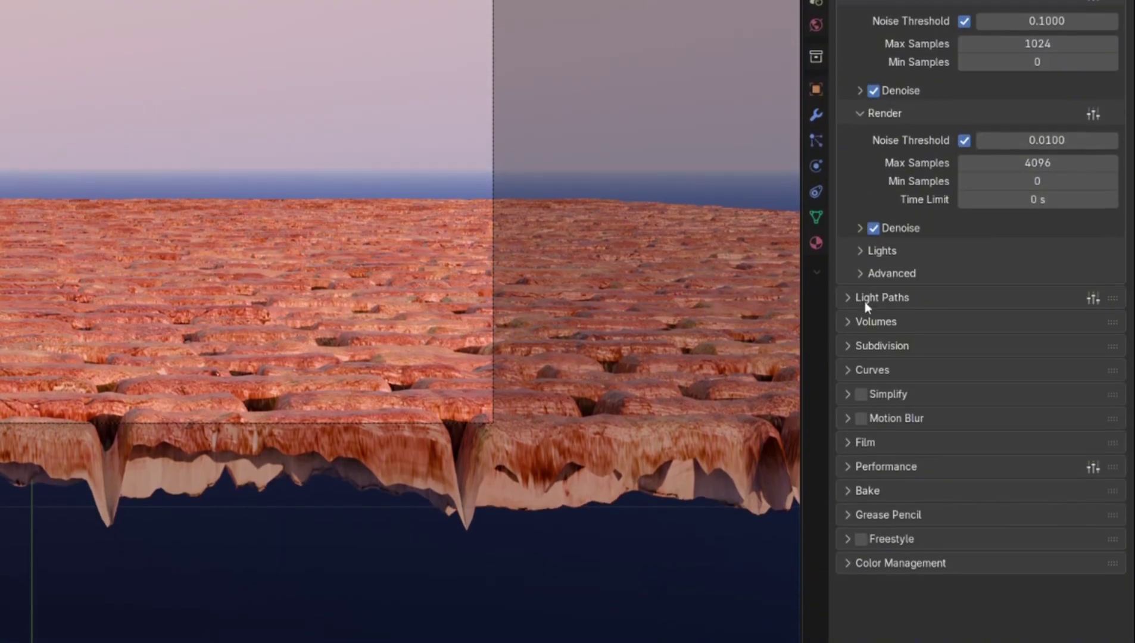
click(865, 508)
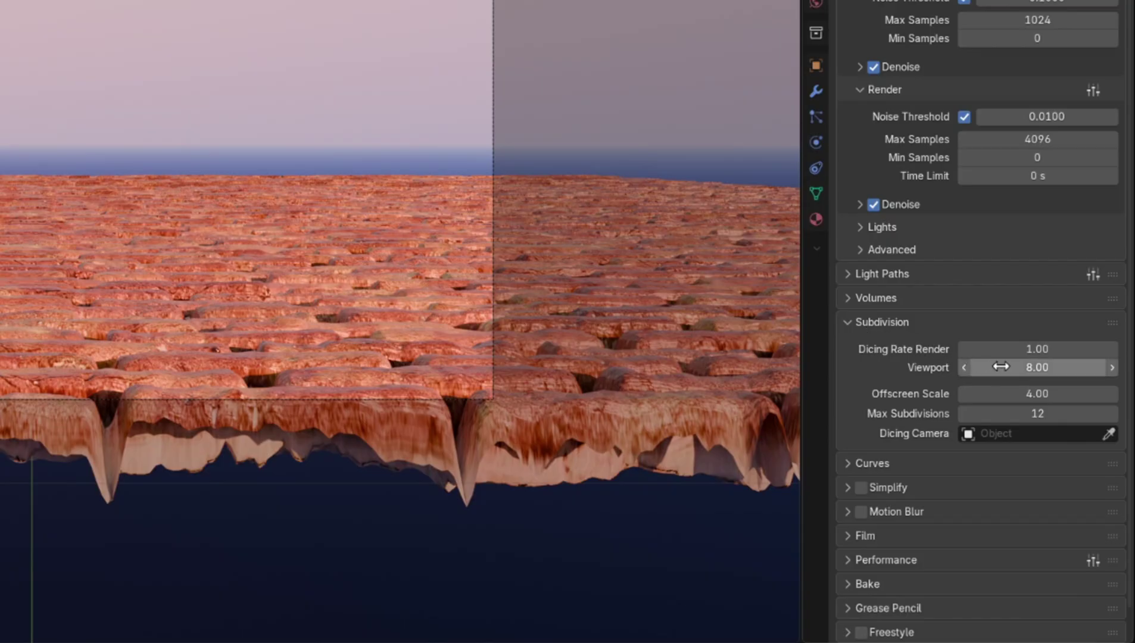
click(1018, 368)
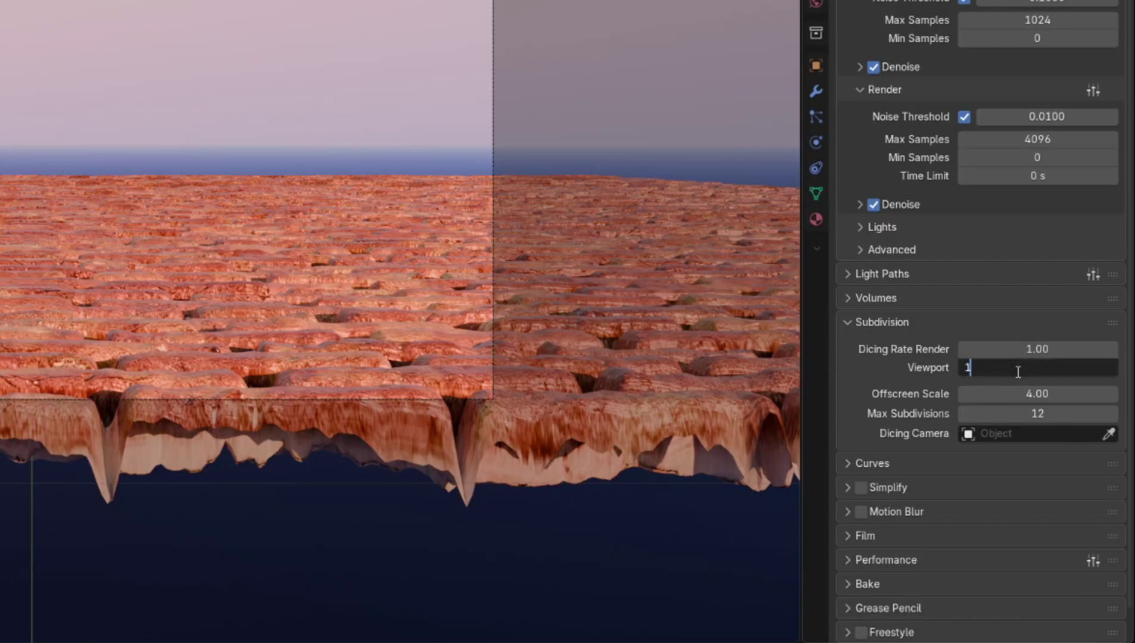
key(Return)
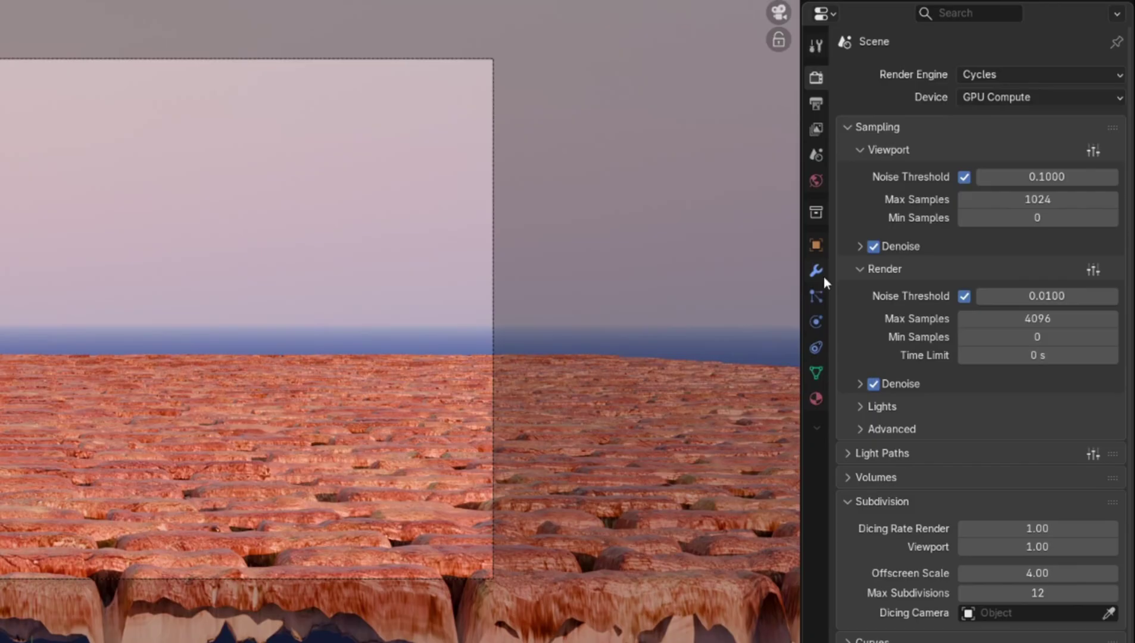
click(821, 275)
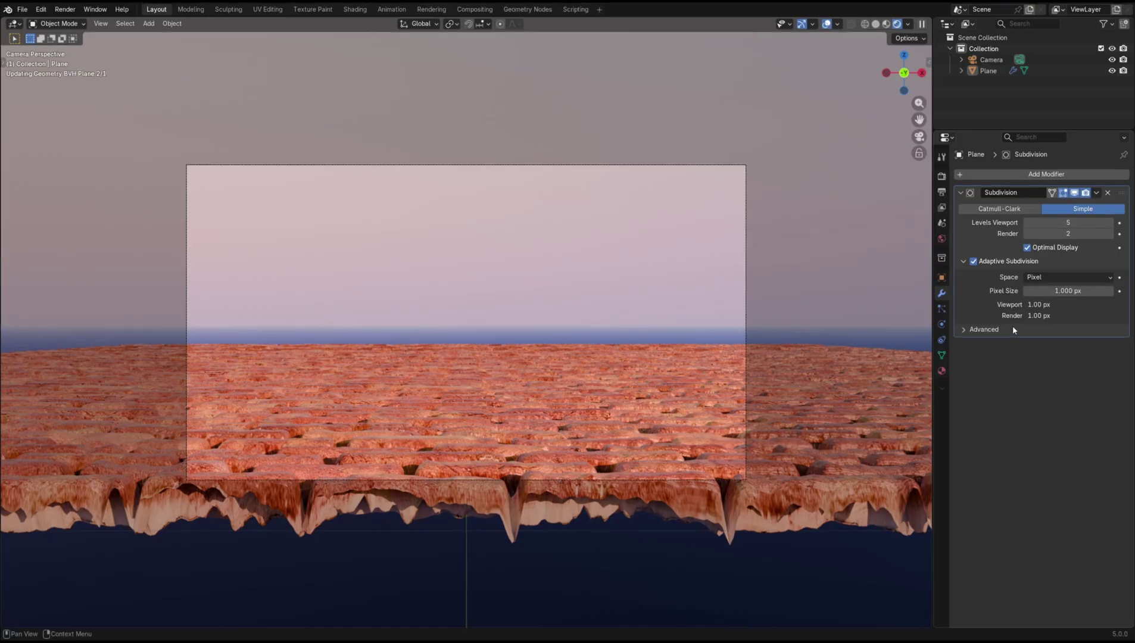
Set the scene's viewport dicing rate to 4.00 and reopen the plane's Subdivision modifier settings
click(941, 176)
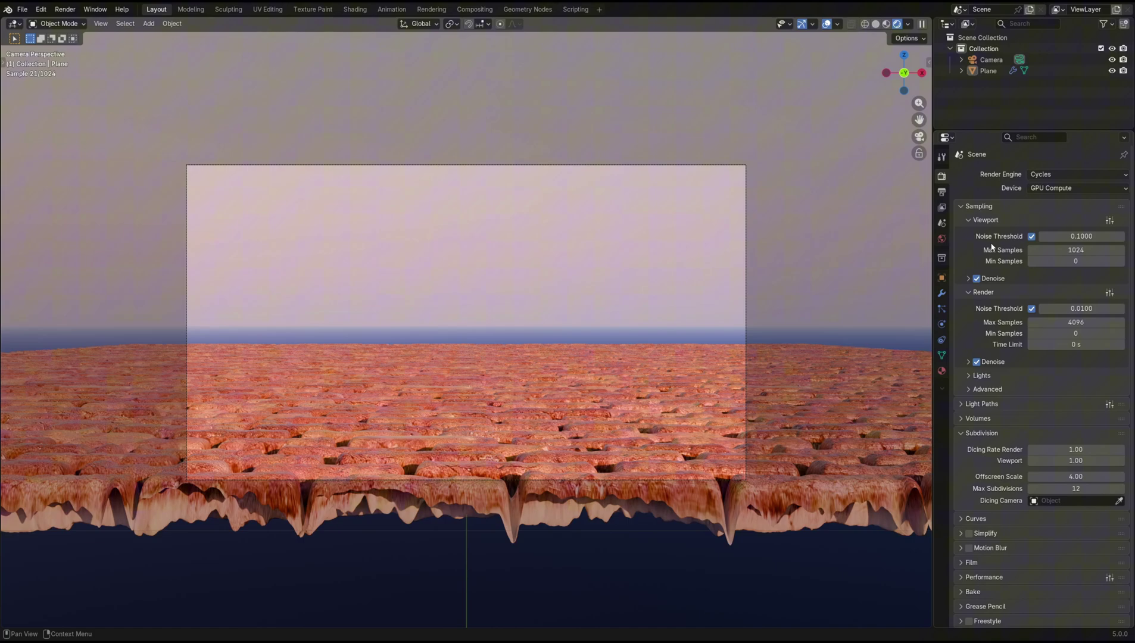
click(1052, 460)
text(4)
key(Return)
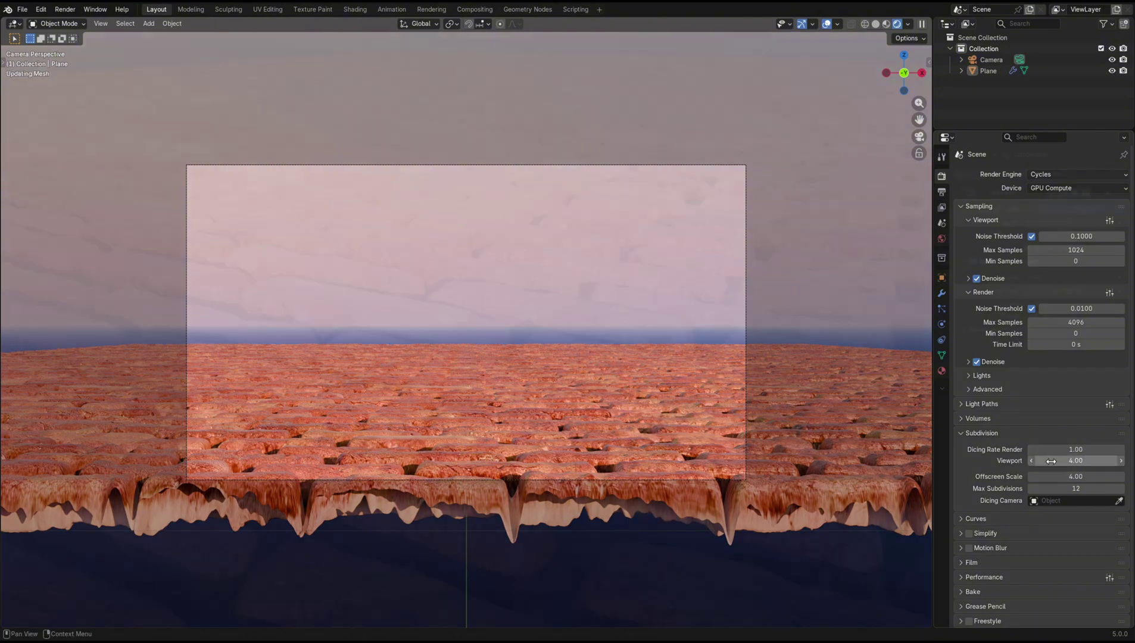
click(942, 293)
Fly the camera view over the displaced bricks and examine their adaptive surface detail and wireframe density up close
key(shift+grave)
key(w)
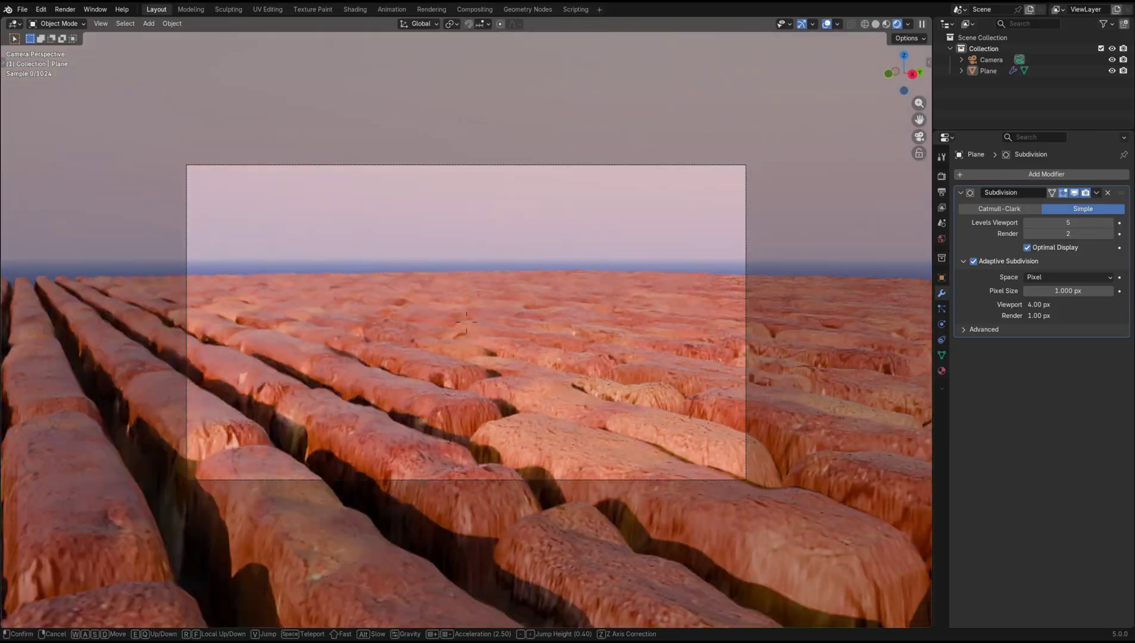
key(w)
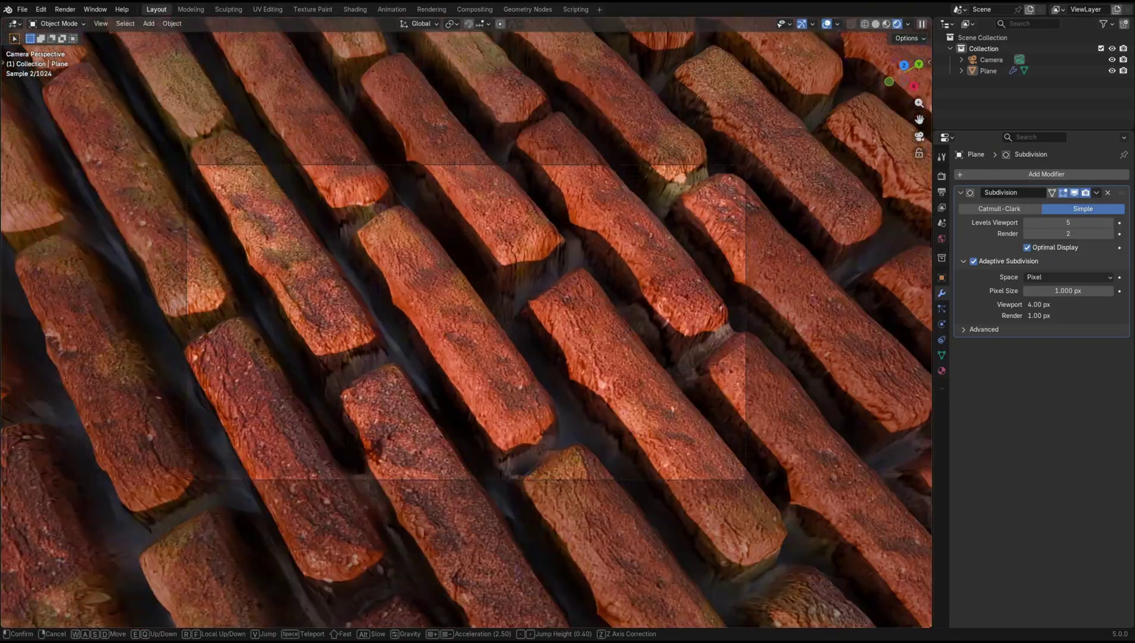
click(610, 269)
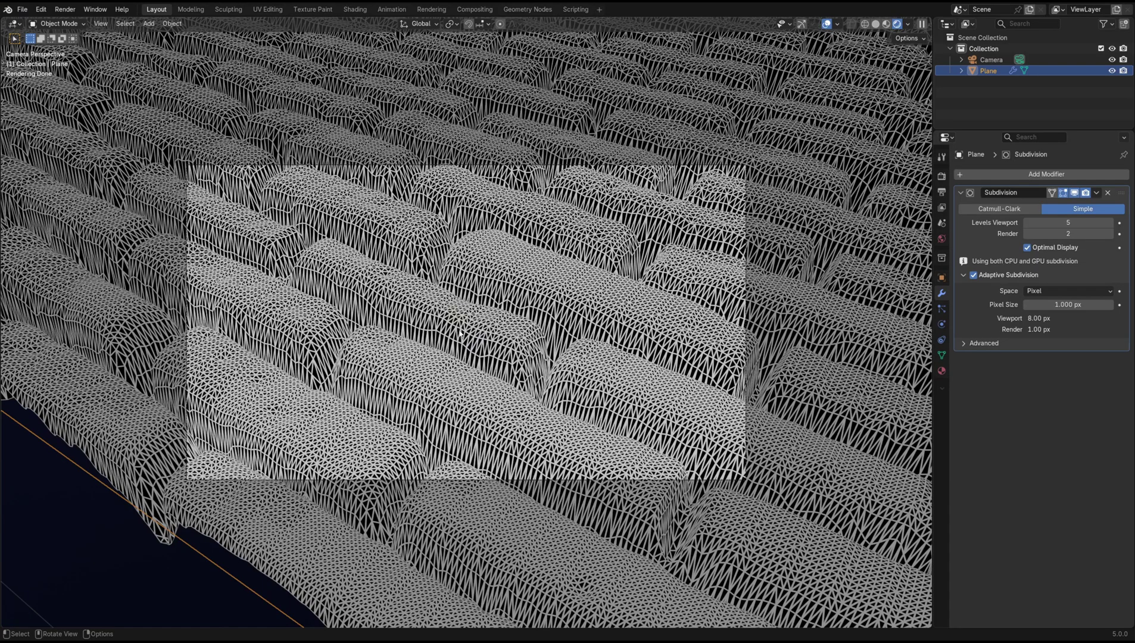
middle_drag(447, 327, 341, 209)
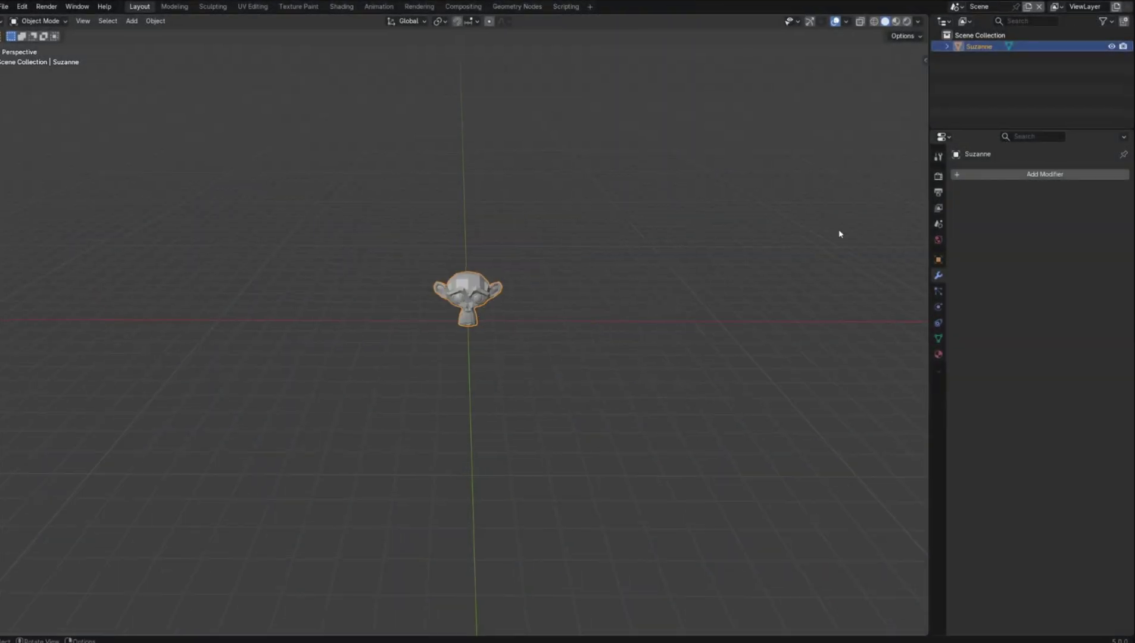
Add the new Array modifier, not the legacy one, to the Suzanne monkey head
click(1014, 176)
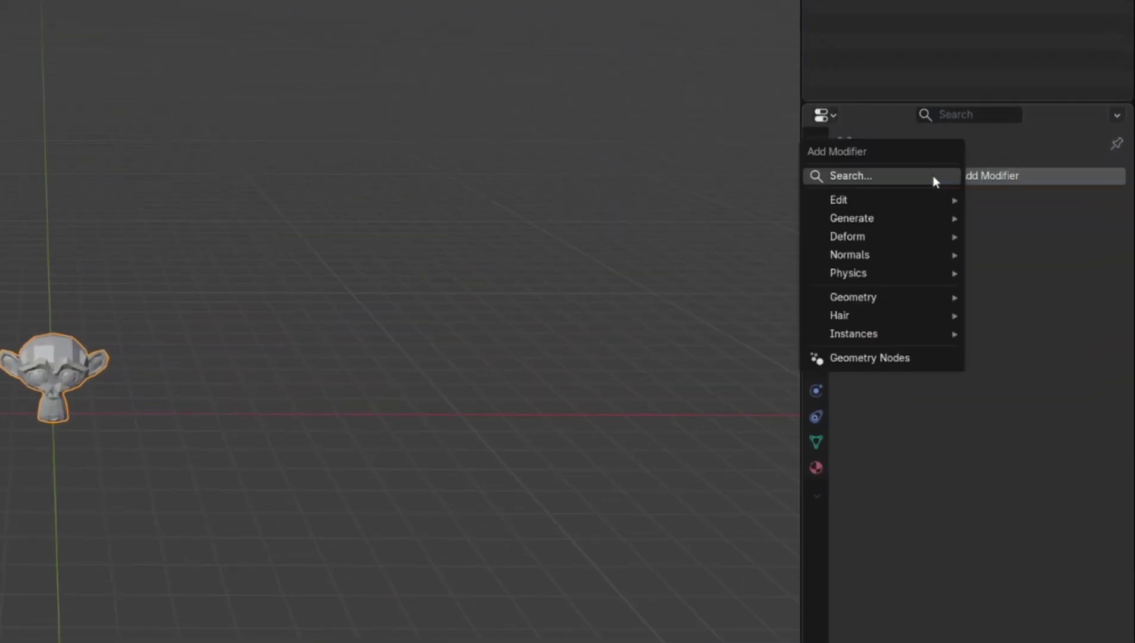
text(array)
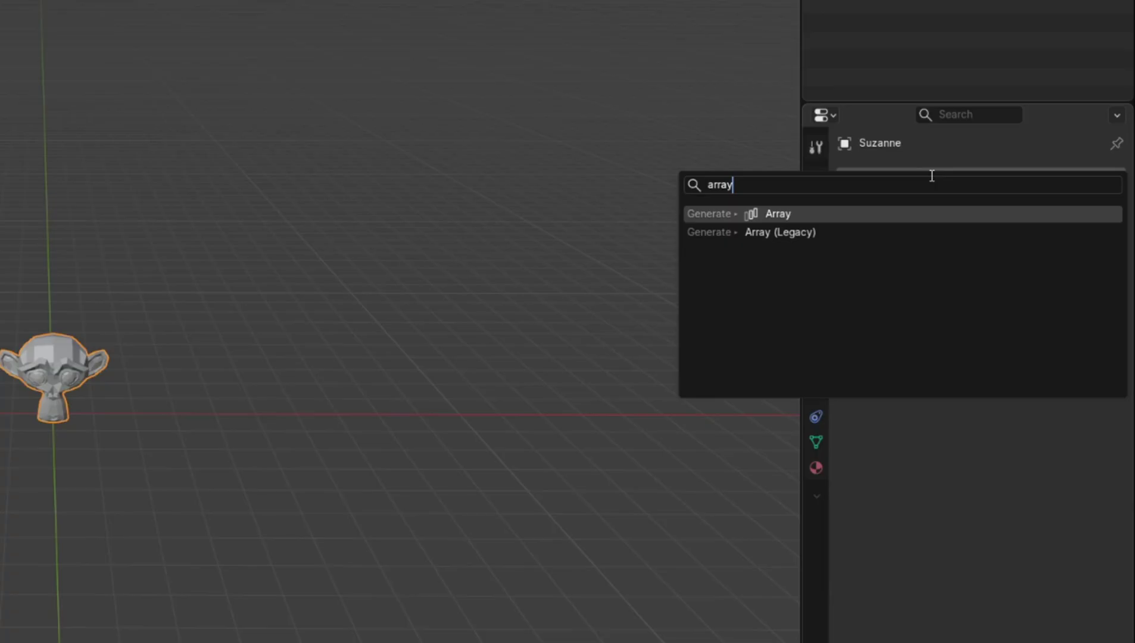
click(895, 214)
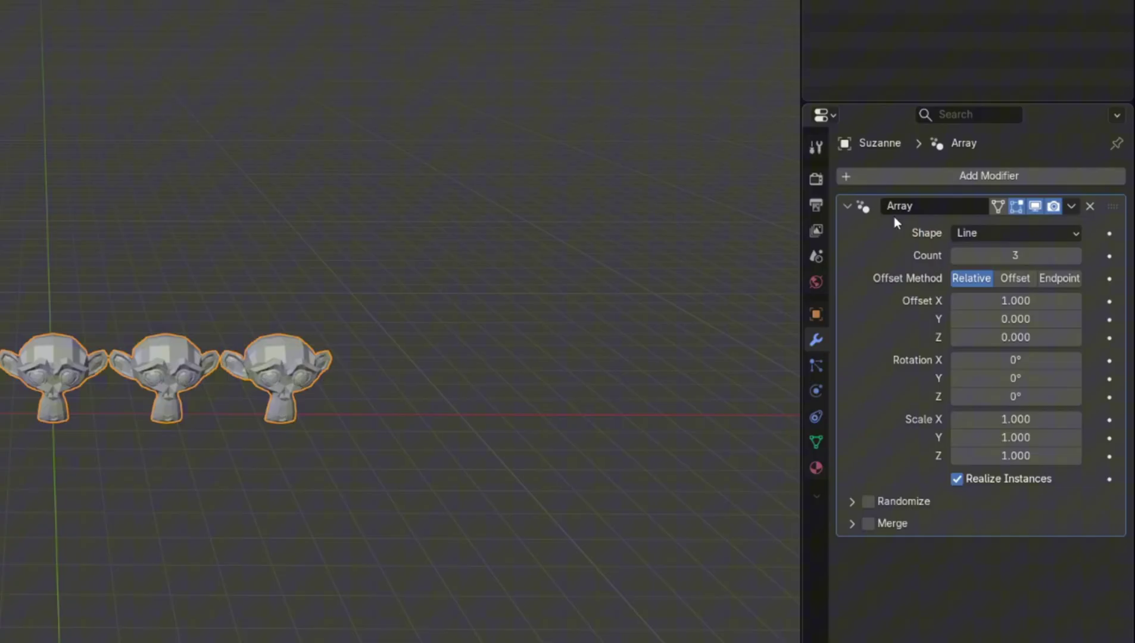
Raise the Array modifier's count to 5 copies and try a different X offset between them
middle_drag(538, 494, 666, 429)
click(1076, 256)
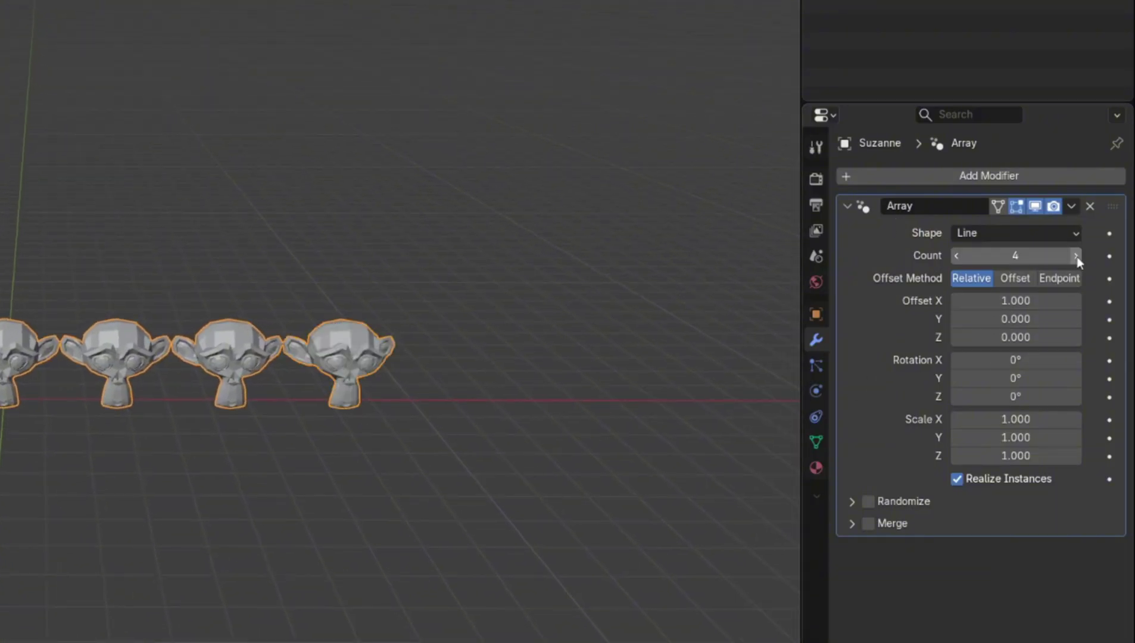
click(1076, 256)
drag(1015, 301, 1073, 296)
Set the array's rotation per copy to 0° on X and 180° on Y
mouse_move(1062, 307)
mouse_down()
mouse_move(1072, 286)
mouse_move(1062, 286)
mouse_up()
click(1061, 285)
text(0)
key(Tab)
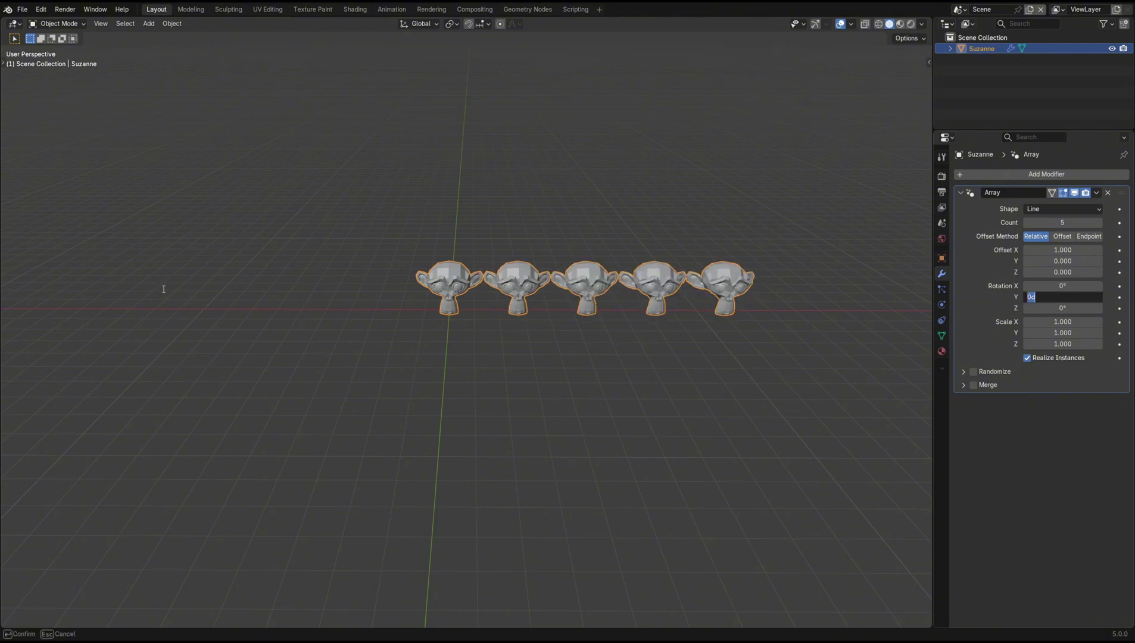
key(Return)
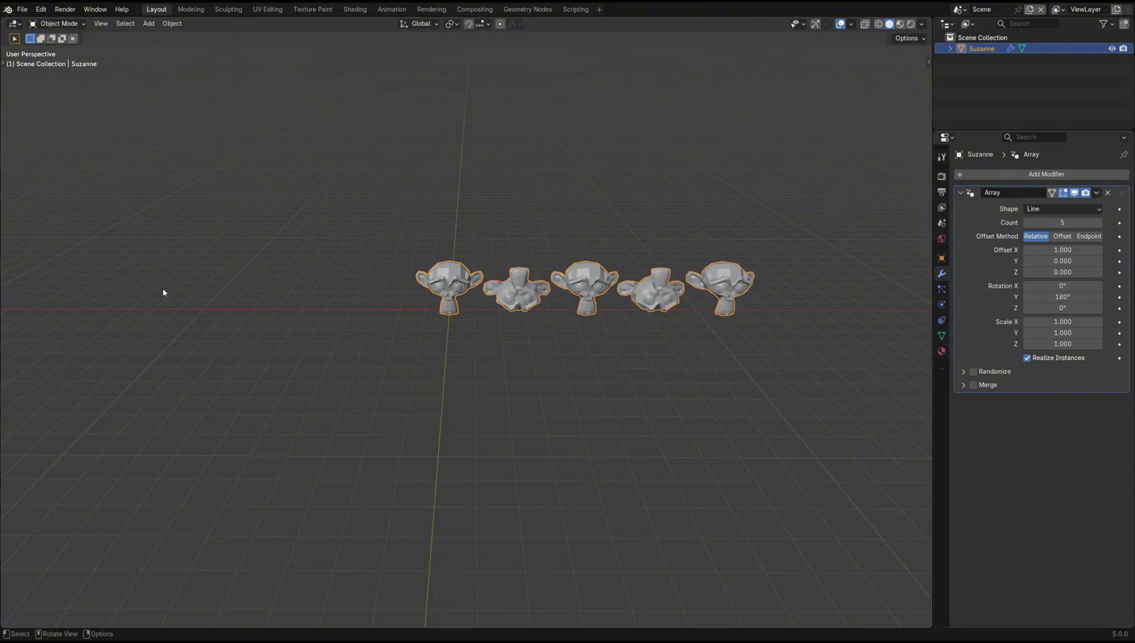
Try a different X scale for the array copies and reset the Y rotation to its default
shift+middle_drag(482, 392, 420, 384)
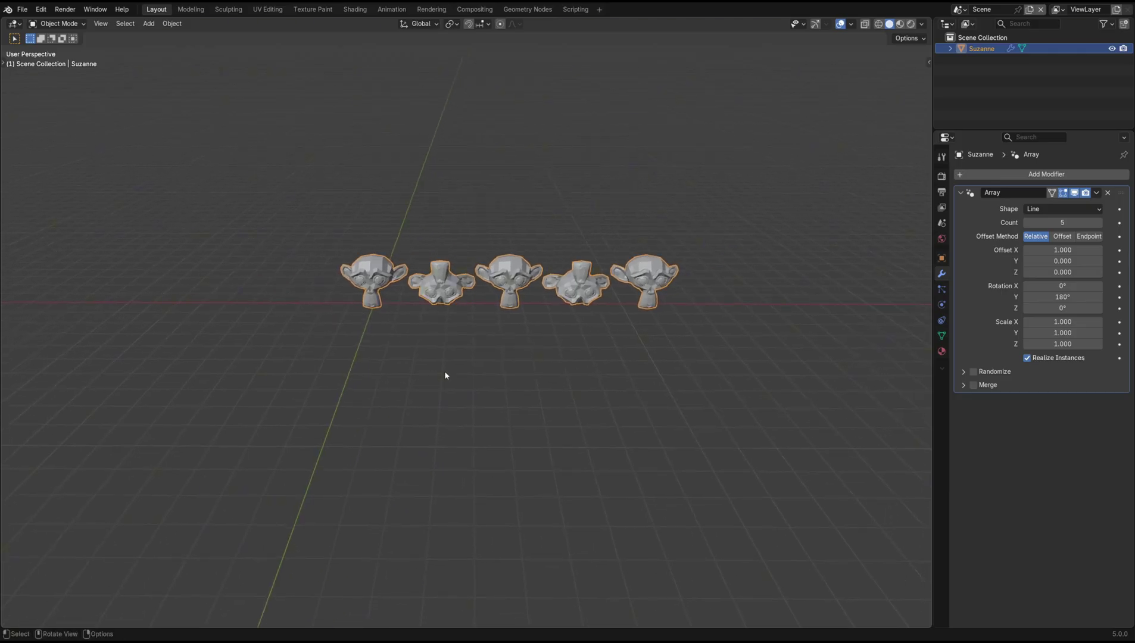
mouse_move(1062, 321)
mouse_down()
mouse_move(1062, 344)
mouse_move(1116, 344)
mouse_move(1056, 344)
mouse_move(1064, 321)
mouse_up()
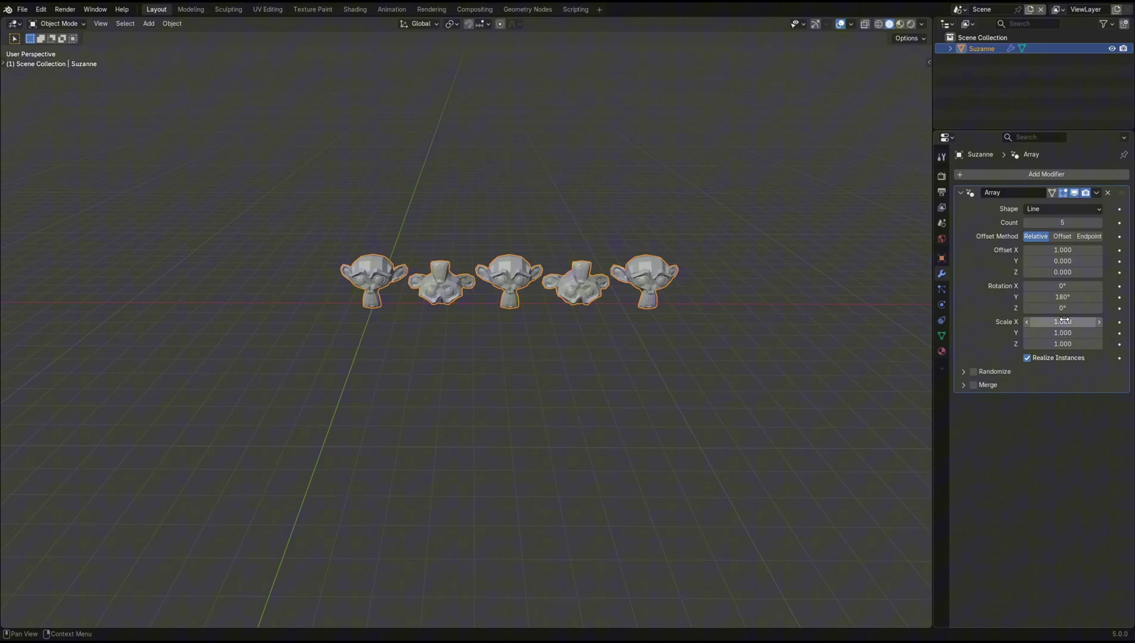
key(BackSpace)
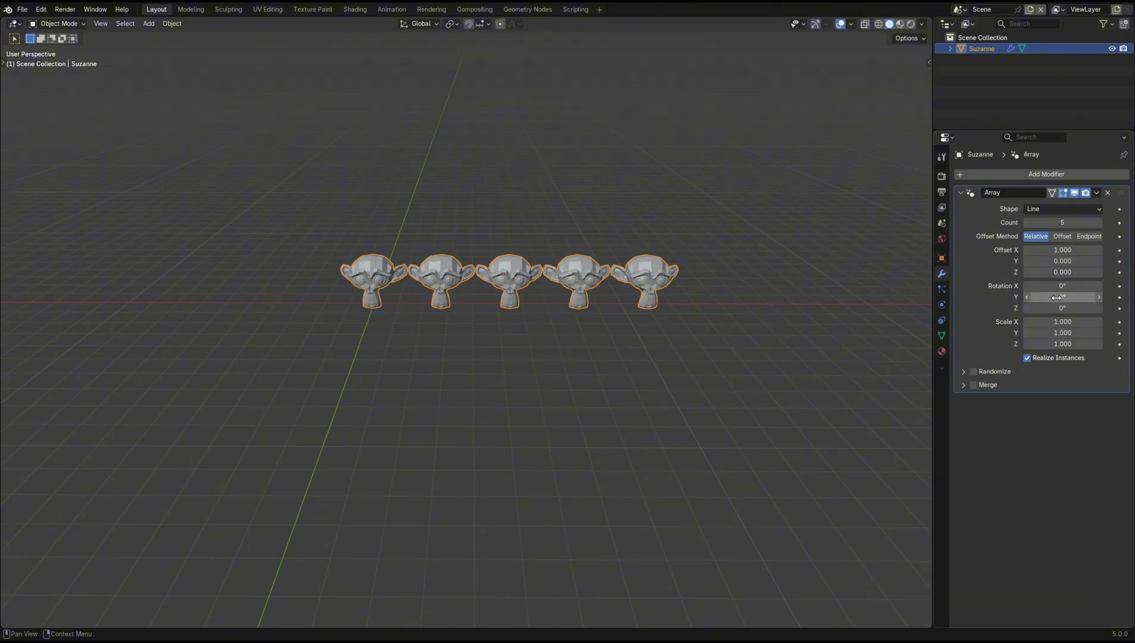
Switch the array shape to Circle and enlarge its radius in the viewport to about 5.26 m
click(1047, 210)
click(1040, 233)
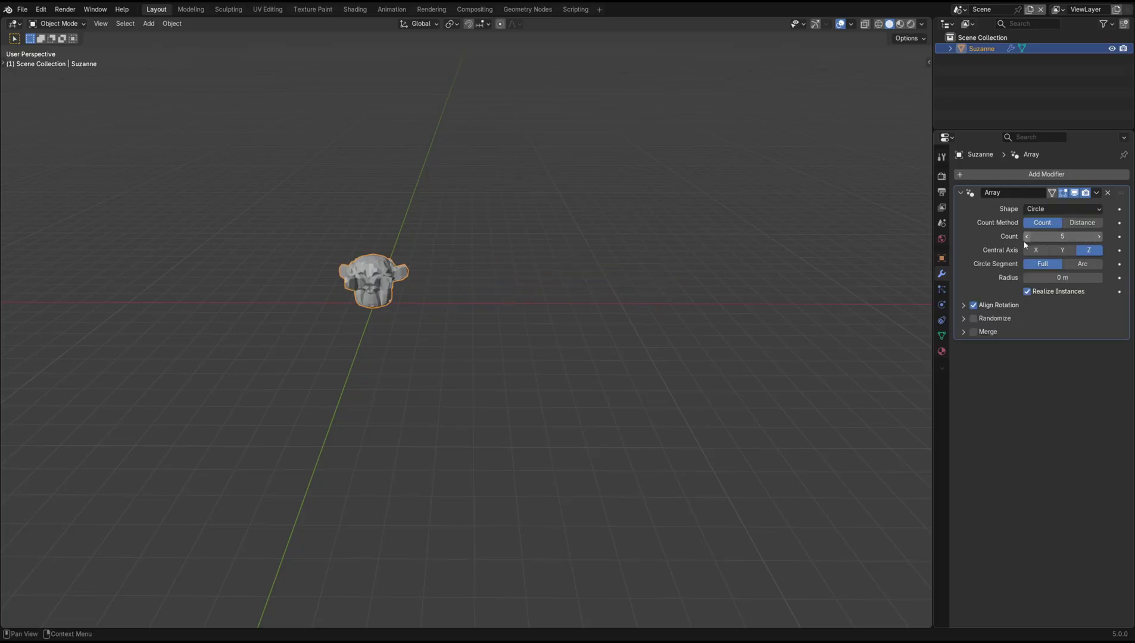
middle_drag(502, 316, 537, 314)
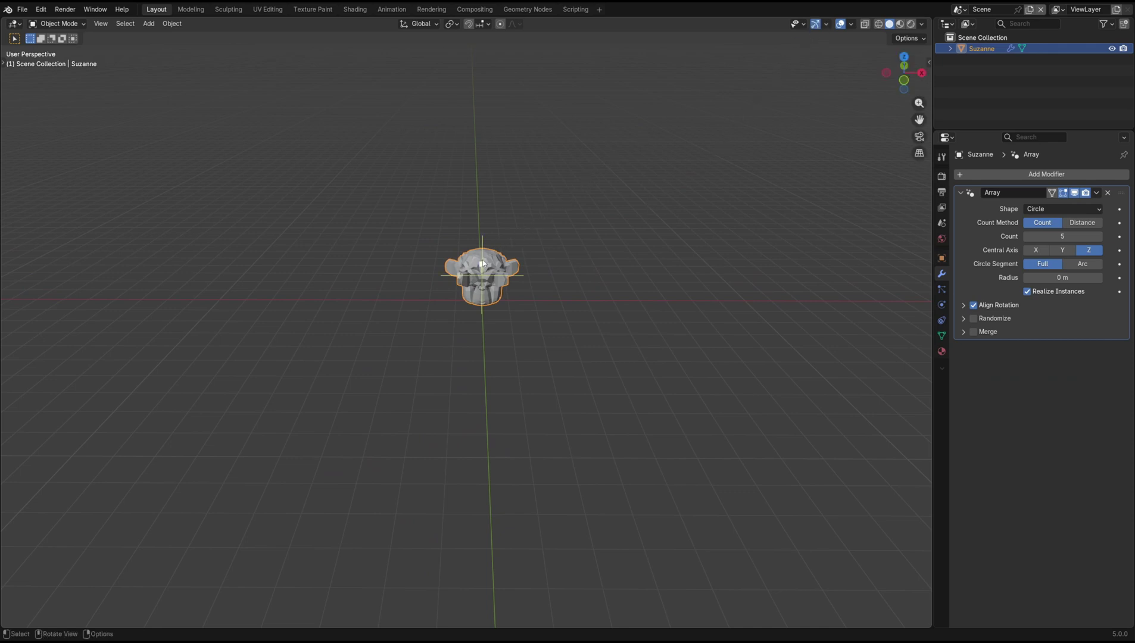
drag(481, 264, 488, 227)
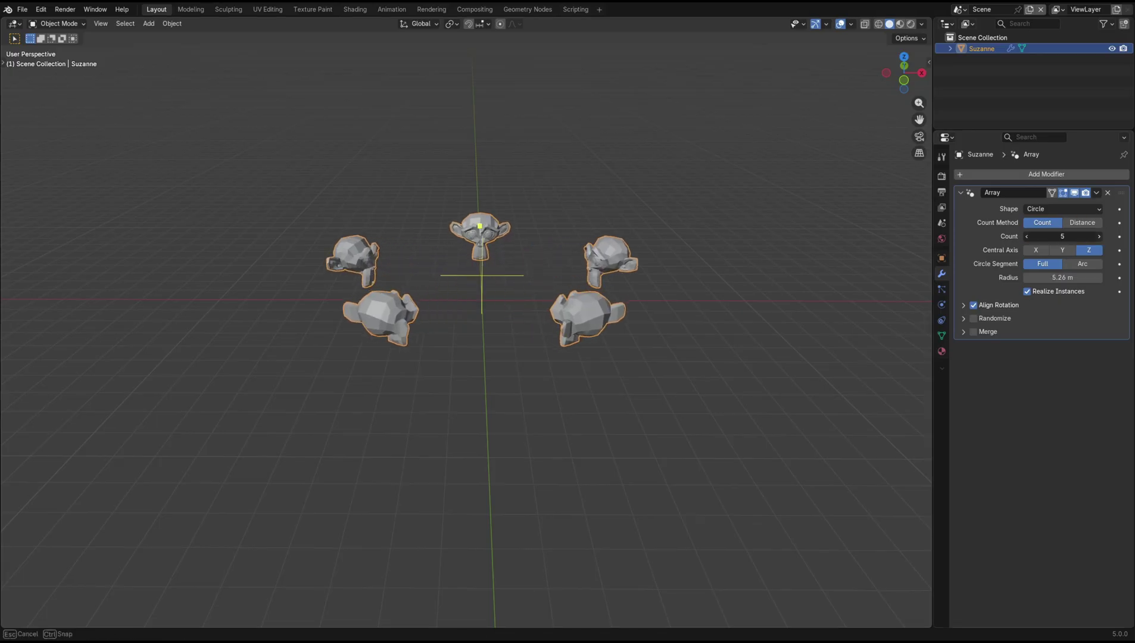
Raise the circular array's count to 7 monkey heads
click(1099, 236)
click(1099, 236)
middle_drag(742, 345, 739, 380)
right_click(734, 393)
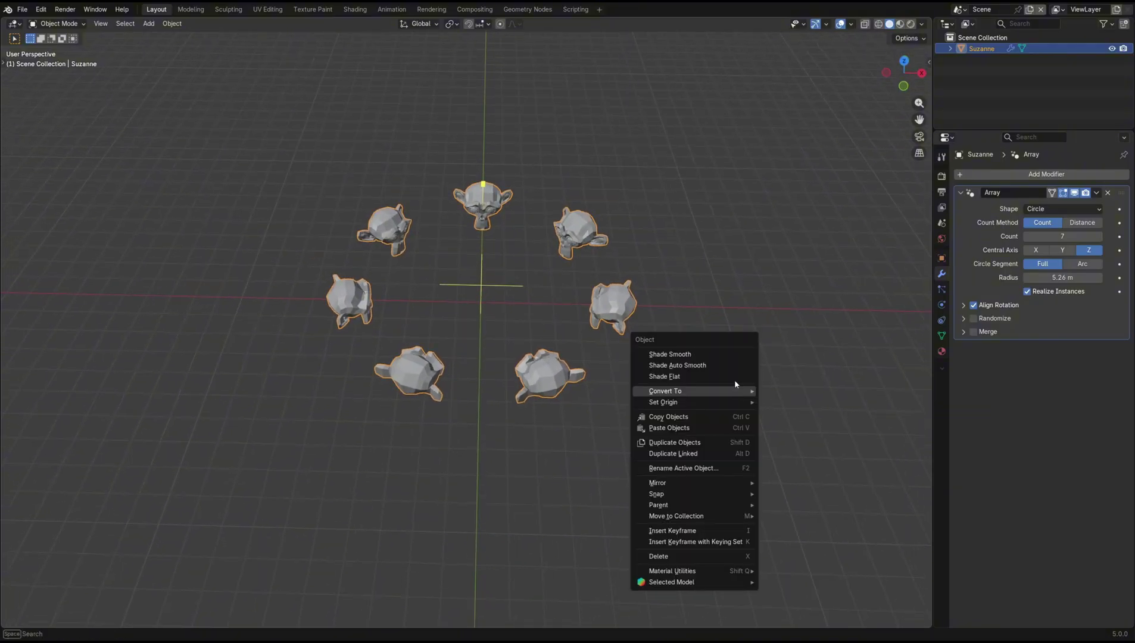
shift+middle_drag(647, 338, 643, 327)
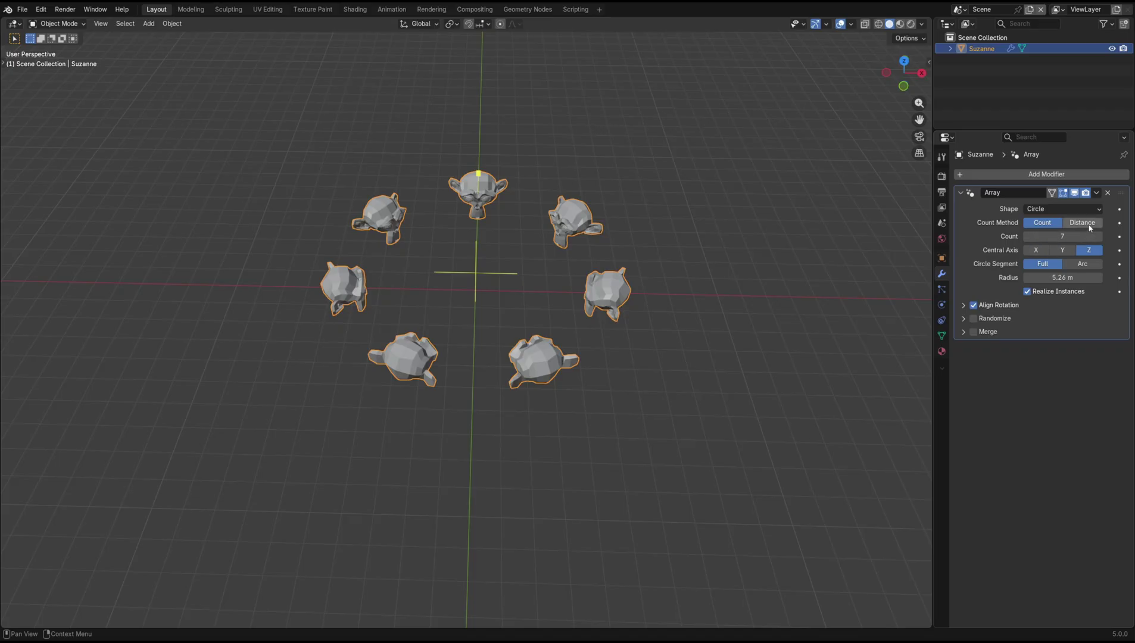
Try the Distance count method with a different angular distance and return to the Count method
click(1081, 222)
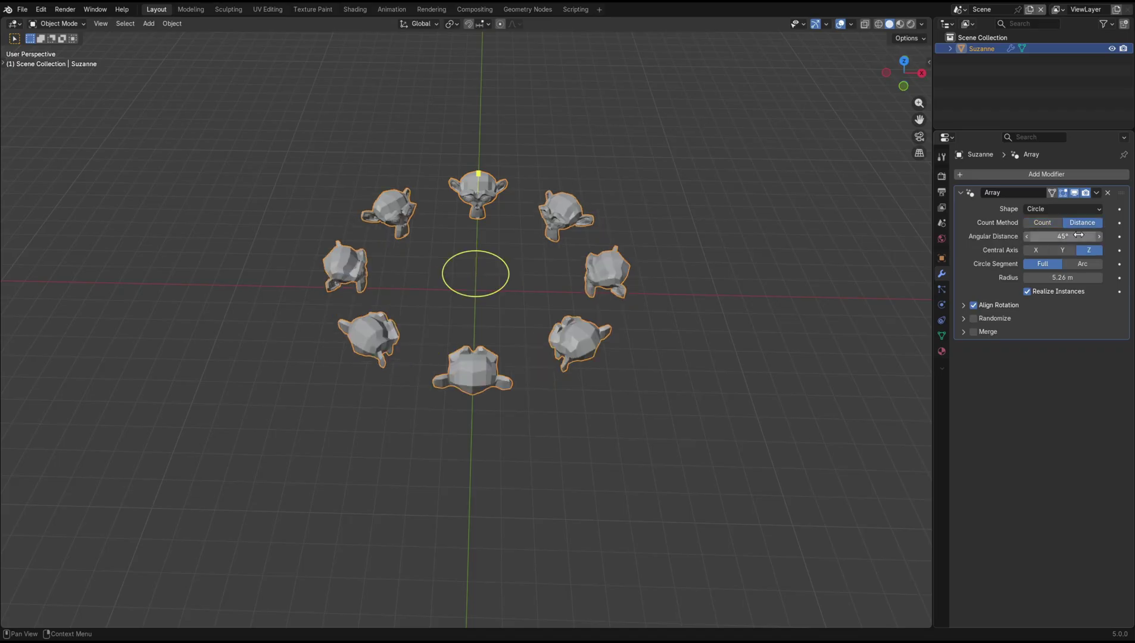
drag(1062, 237, 984, 236)
click(1047, 223)
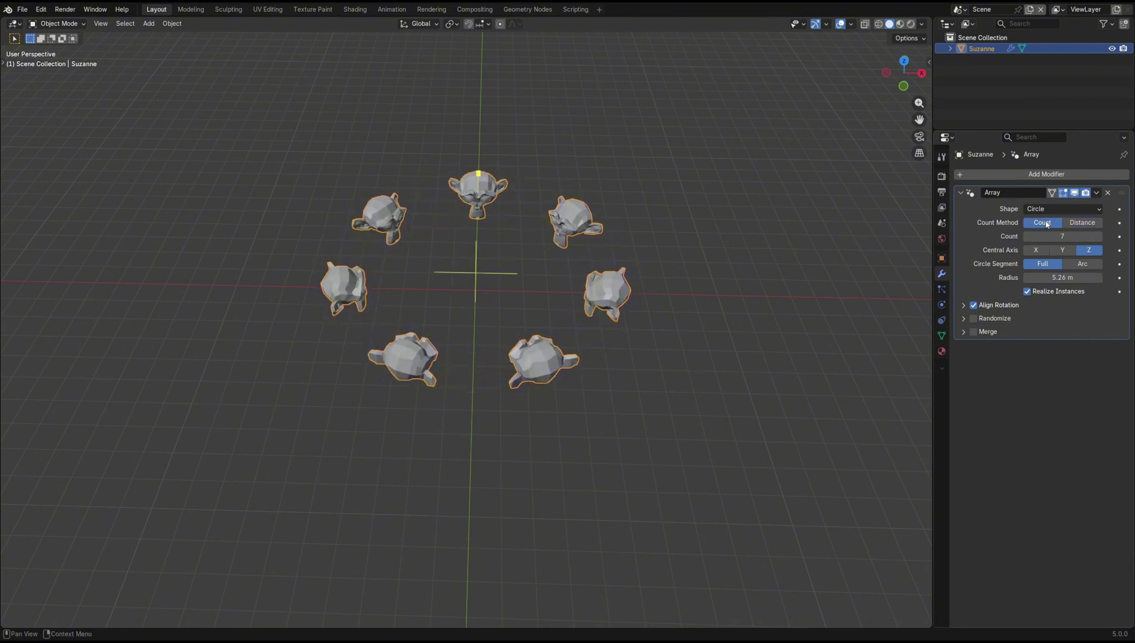
Try the circular array around the X and Y central axes and return it to Z
click(1062, 251)
click(1042, 253)
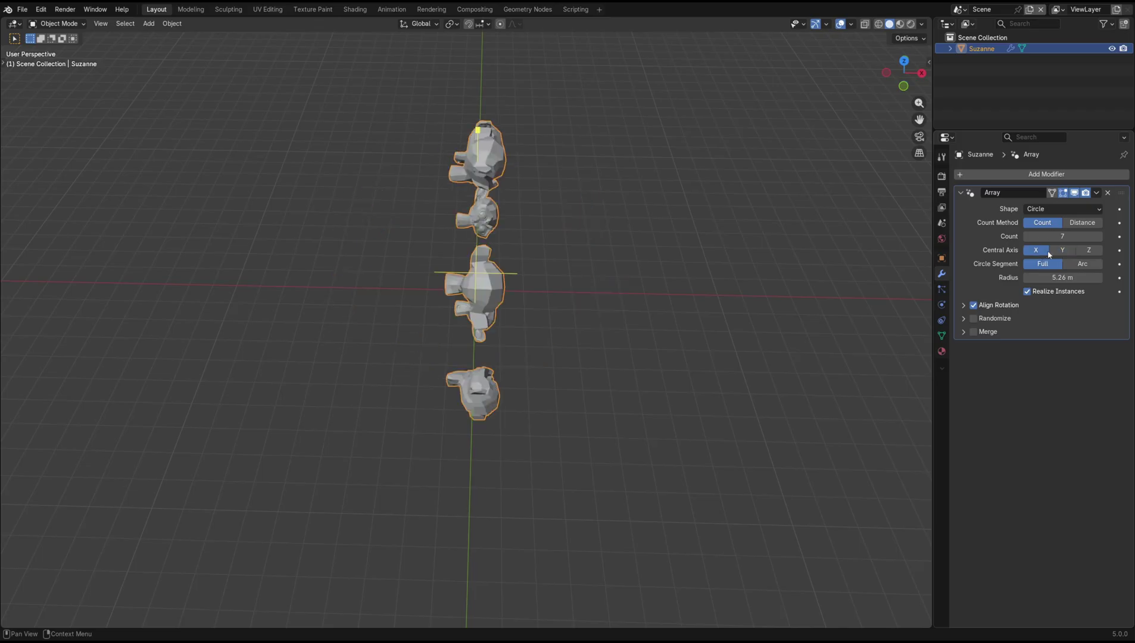
click(1062, 251)
click(1090, 251)
Change the circle segment from Full to Arc and try out a different sweep angle
click(1081, 265)
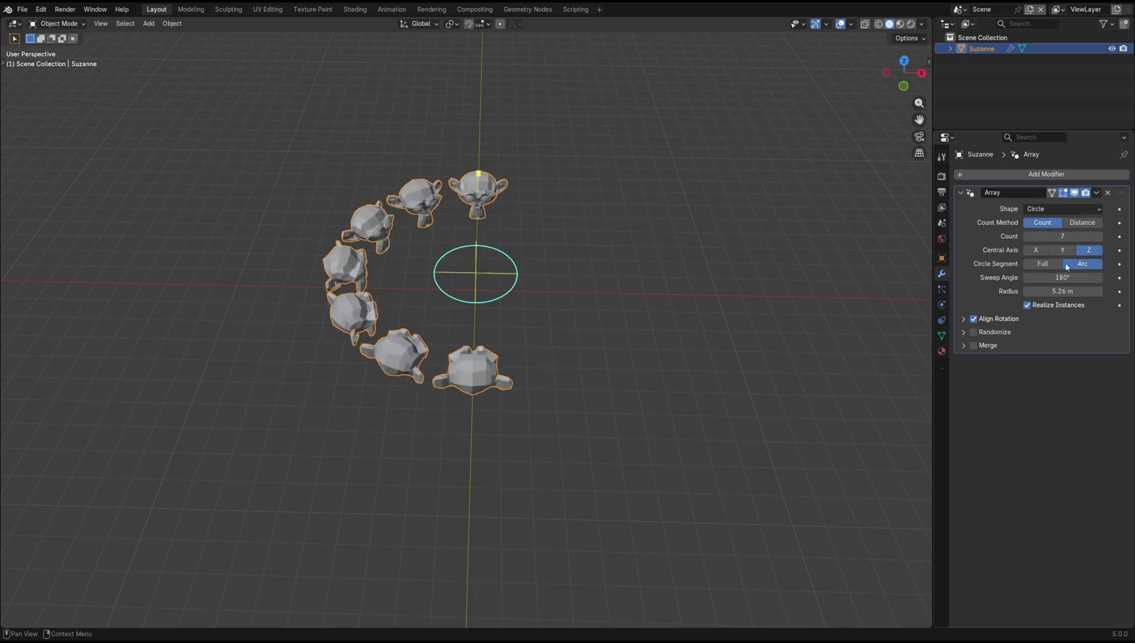
mouse_move(1062, 278)
mouse_down()
mouse_move(1088, 278)
mouse_move(1034, 291)
mouse_move(1093, 291)
mouse_move(1058, 294)
mouse_up()
key(Escape)
Try other forward axes in the array's Align Rotation settings and return the forward axis to X
click(962, 320)
click(1071, 337)
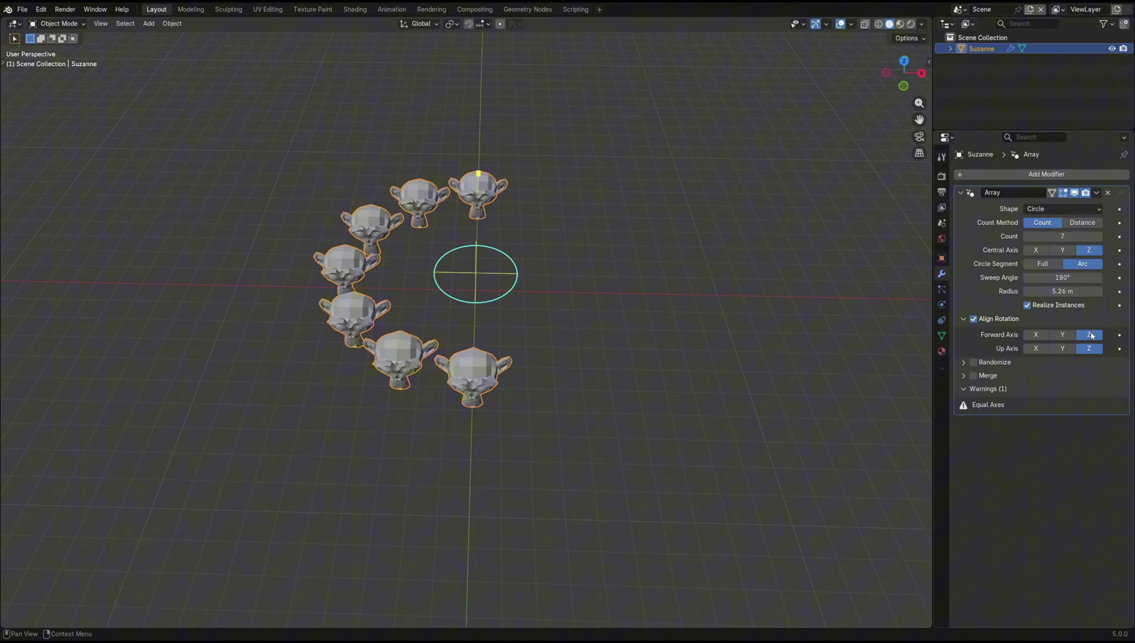
click(1037, 336)
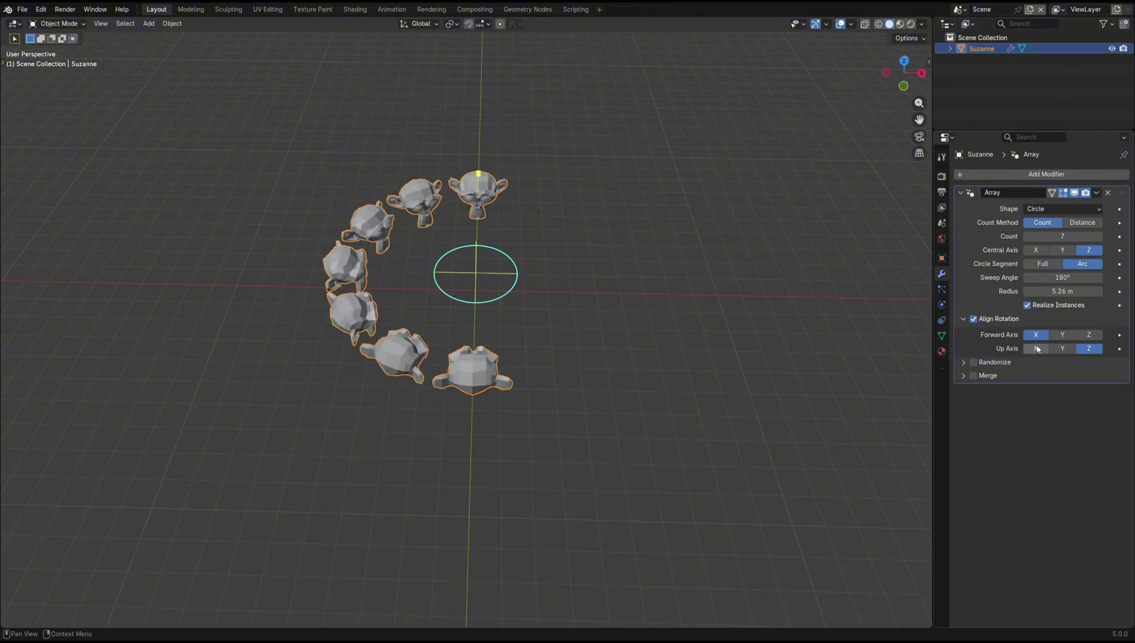
Try randomizing the offsets of the array copies and undo the change
click(964, 363)
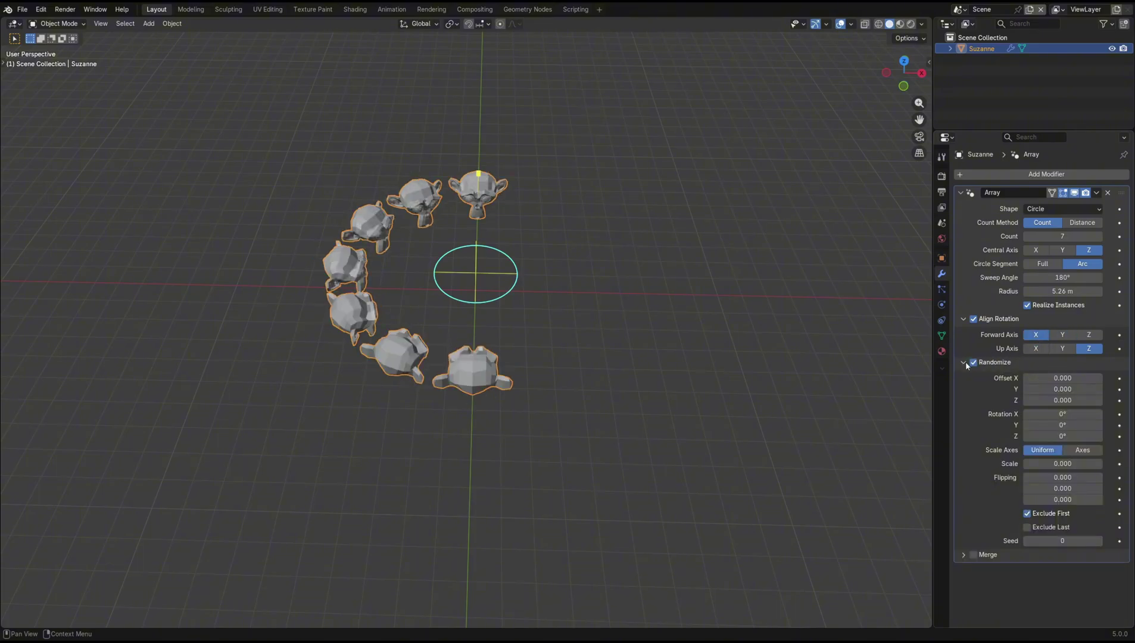
drag(1048, 378, 1036, 400)
key(ctrl+z)
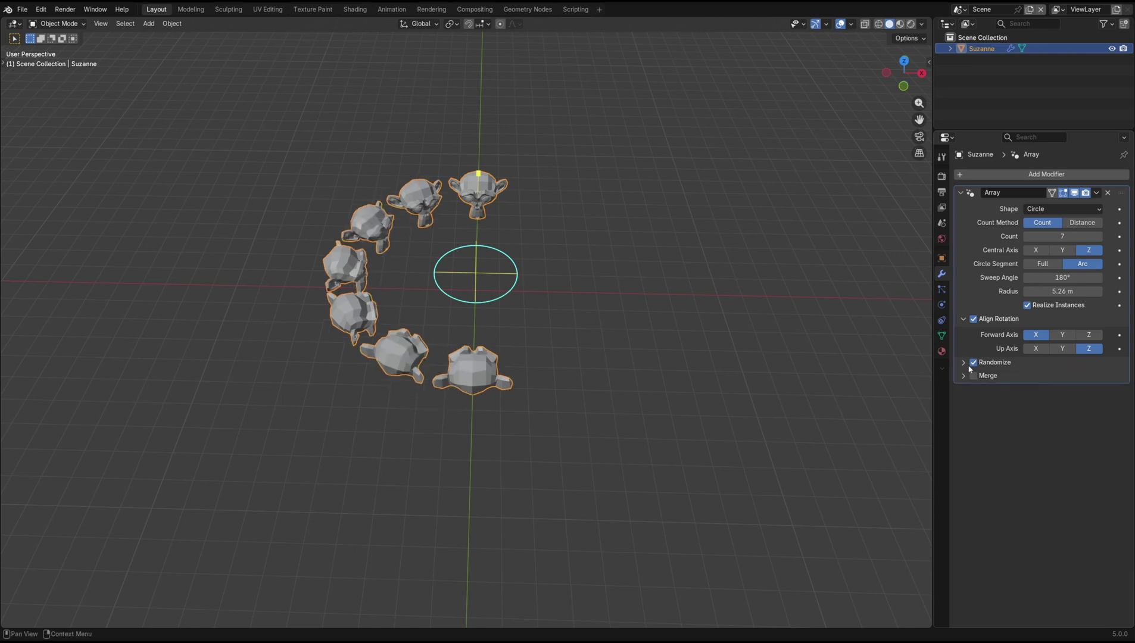
Switch the array shape to Curve and add an enlarged Bézier curve at the world origin
click(1052, 210)
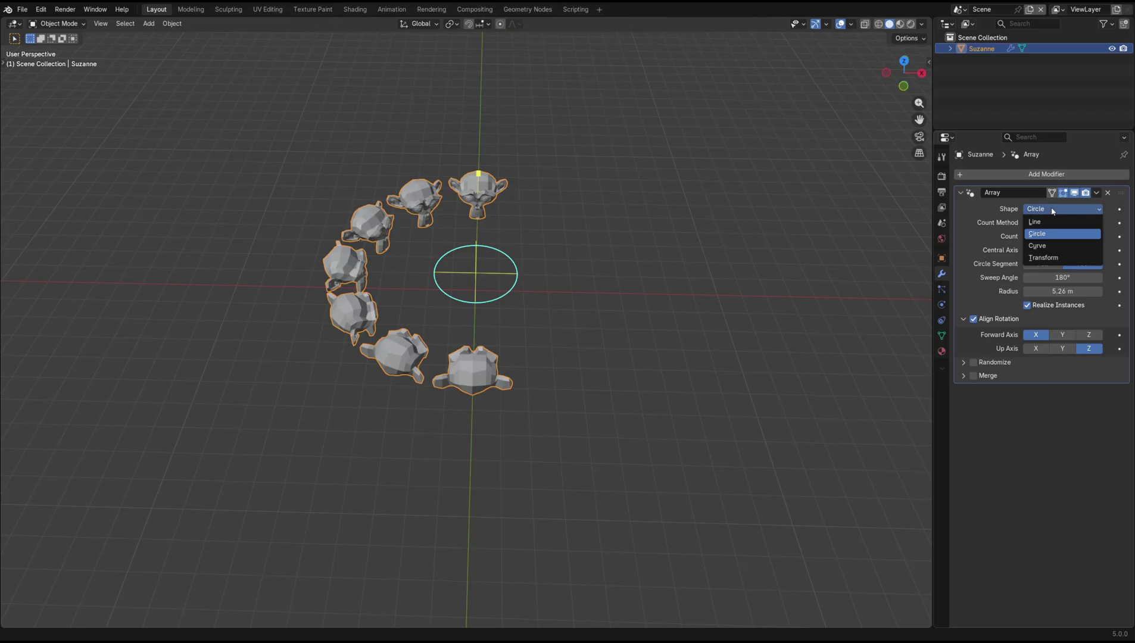
click(1047, 245)
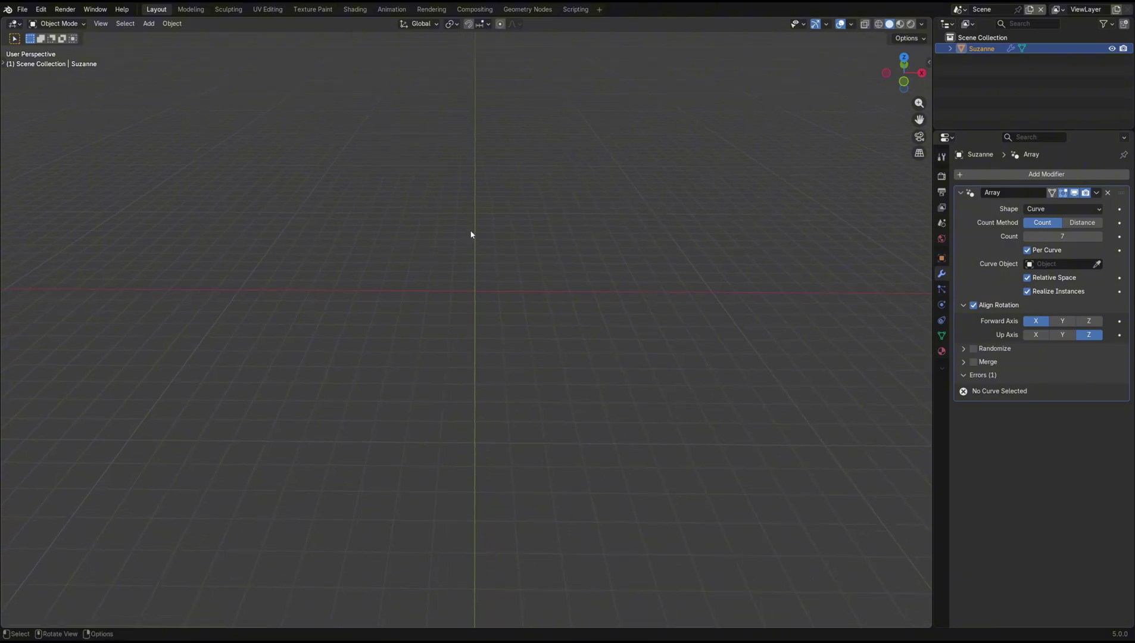
key(shift+a)
mouse_move(471, 227)
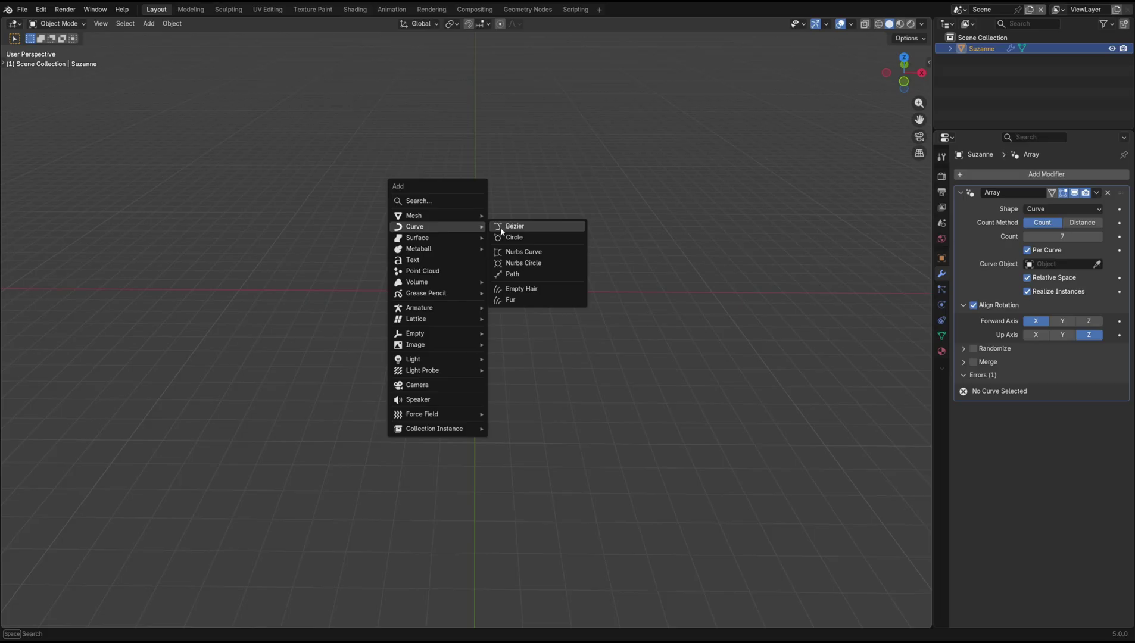
click(527, 226)
key(s)
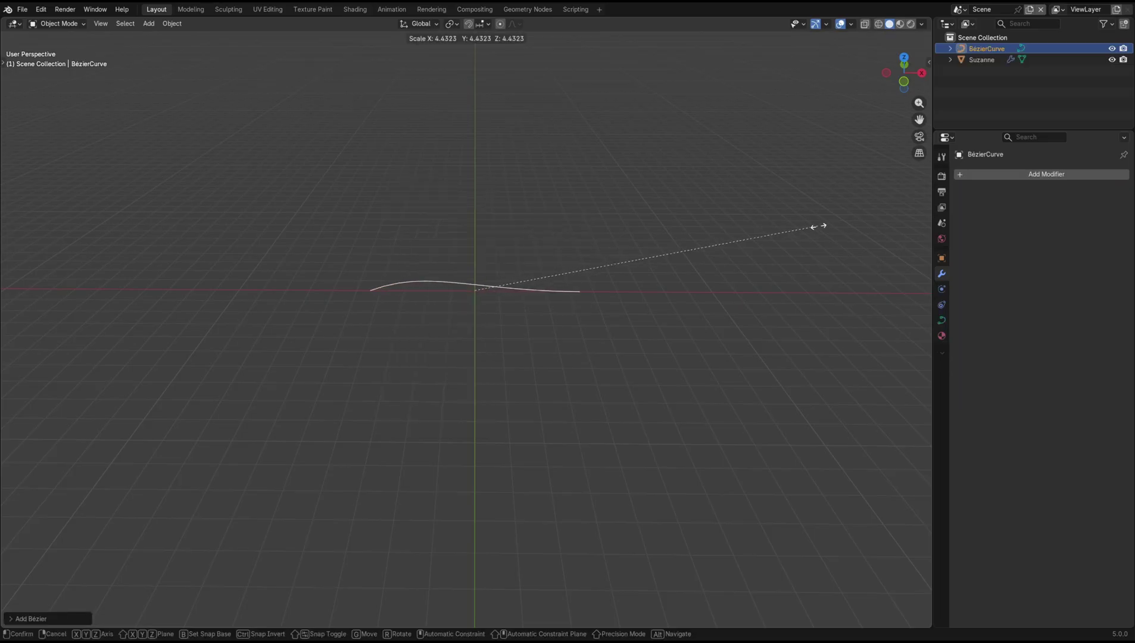
click(818, 225)
Bend the Bézier curve into an arch by raising its end point along Z, rotating its handles downward and repositioning it
key(Tab)
key(g)
key(z)
click(590, 196)
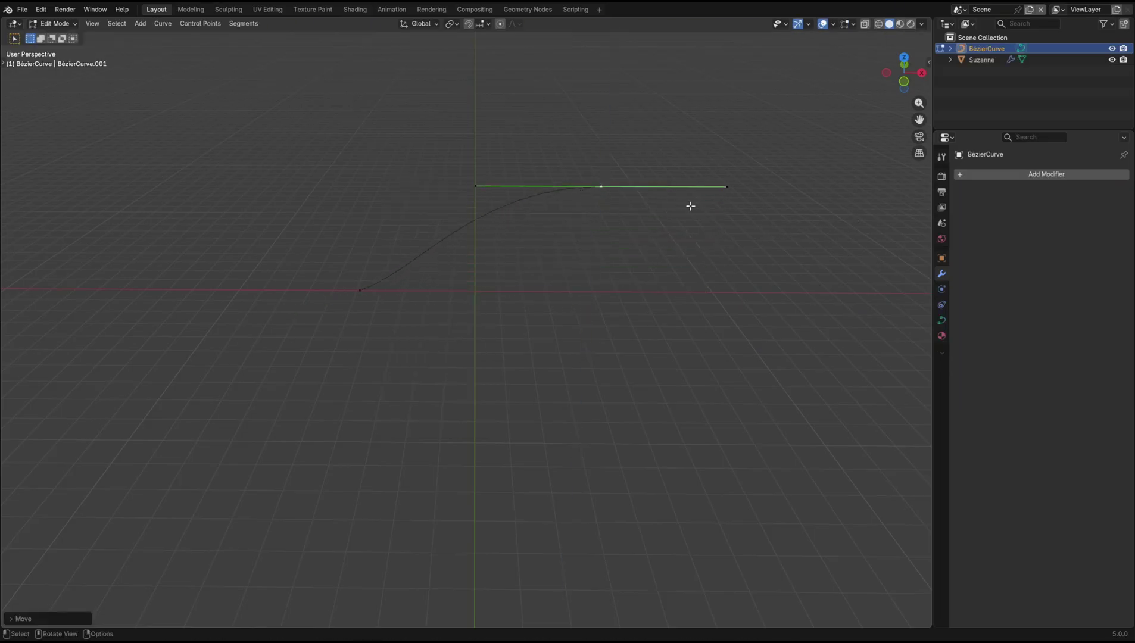
key(r)
click(675, 261)
key(g)
click(700, 283)
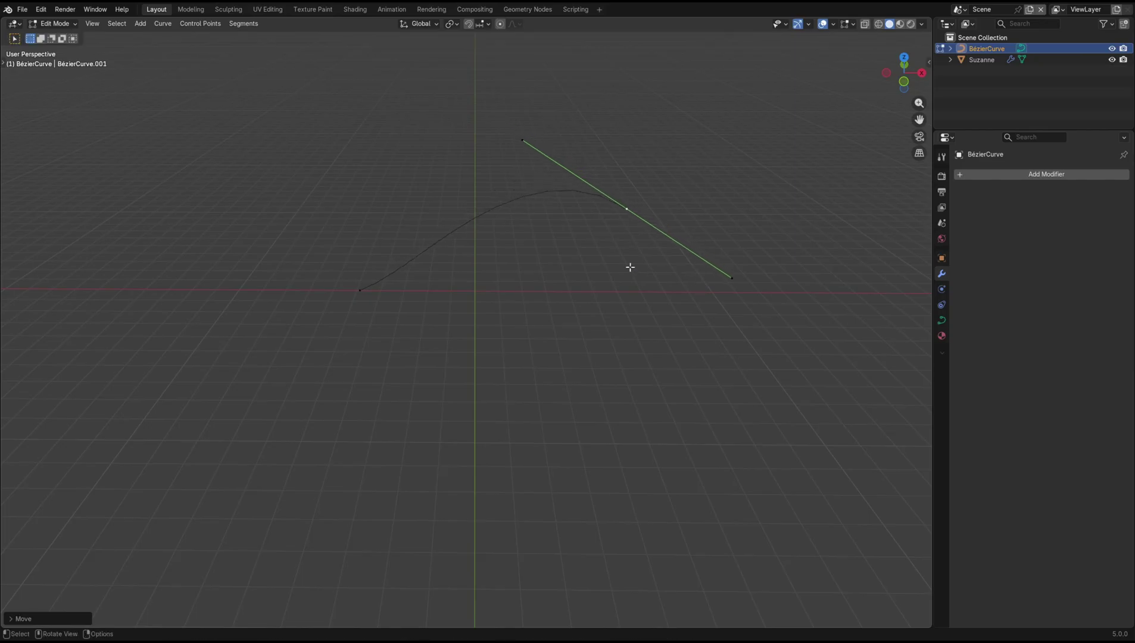
key(Tab)
Assign BézierCurve as the curve object in Suzanne's Array modifier
click(981, 60)
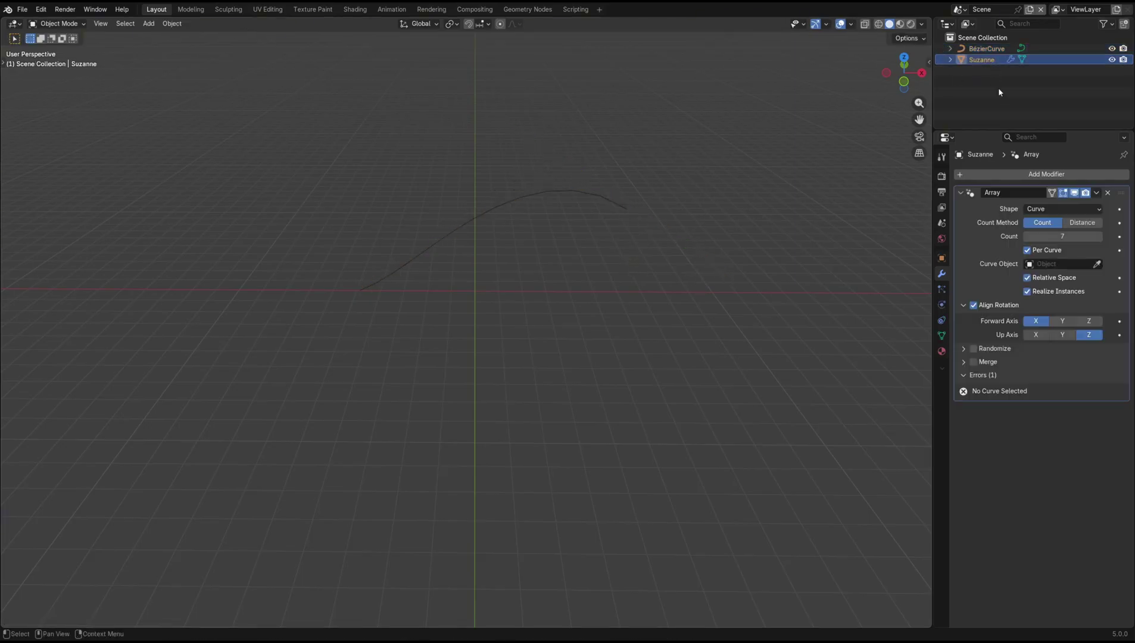
click(1040, 264)
text(c)
click(1036, 292)
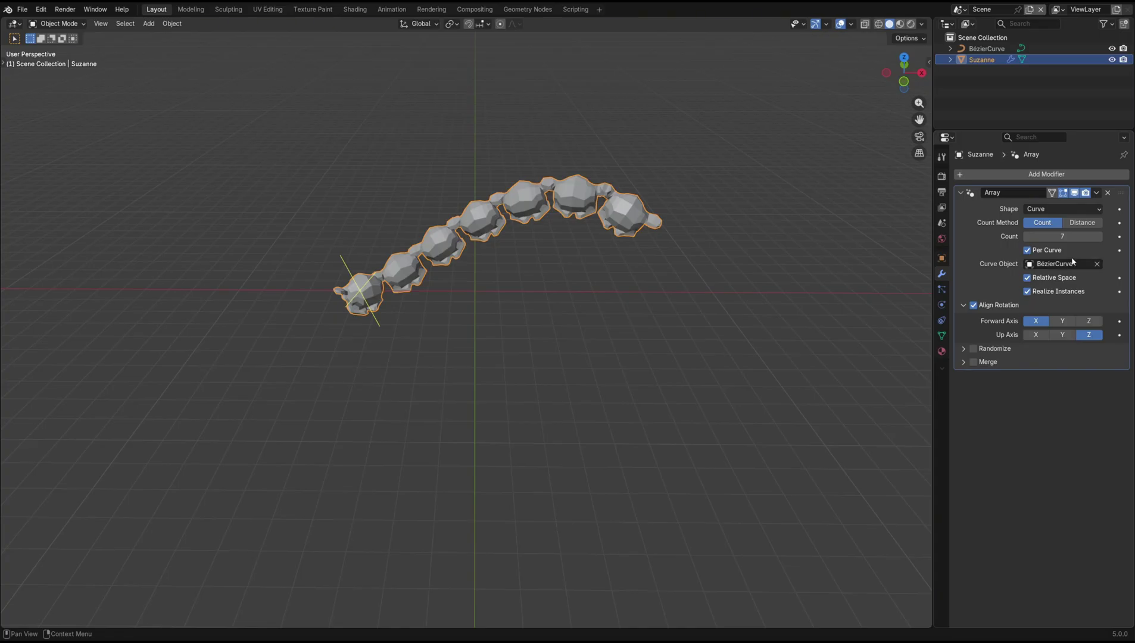
Set the curve array's count to 10 and its Align Rotation up axis to X
click(1099, 237)
click(1100, 237)
click(1100, 237)
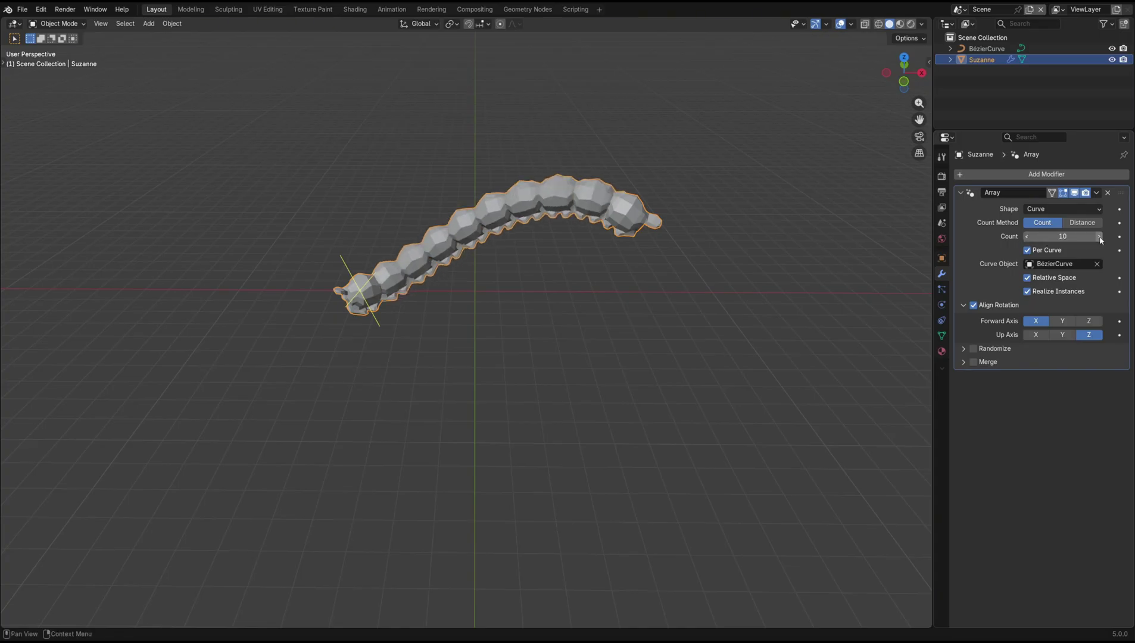
click(1064, 335)
click(1038, 336)
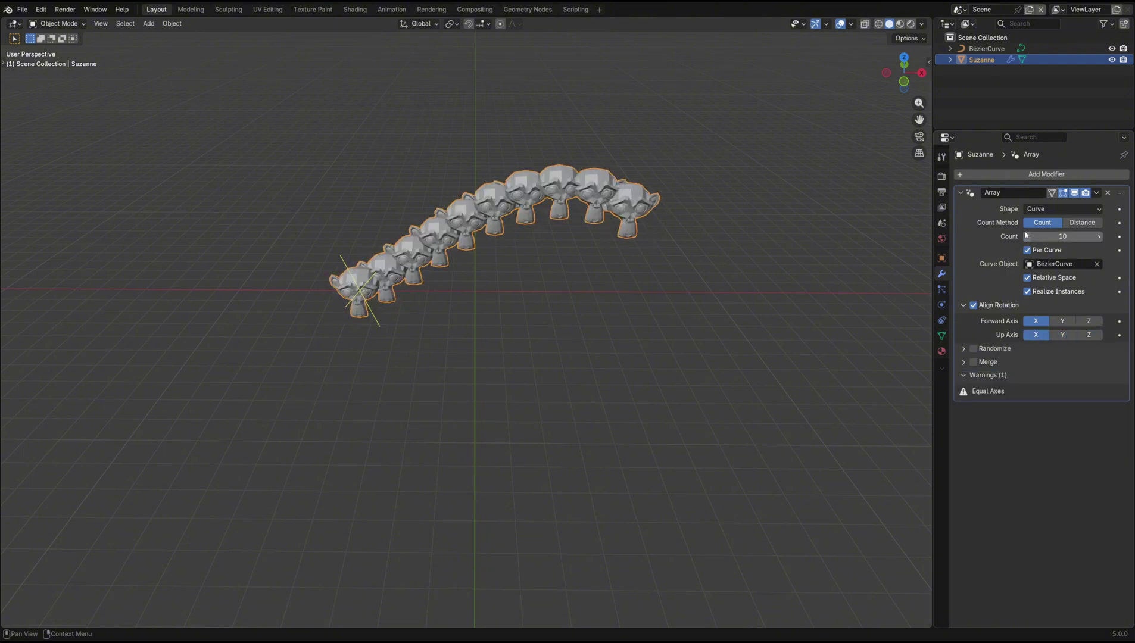
Switch the array shape to Transform and undo a trial change of its transform values
click(1049, 209)
click(1048, 258)
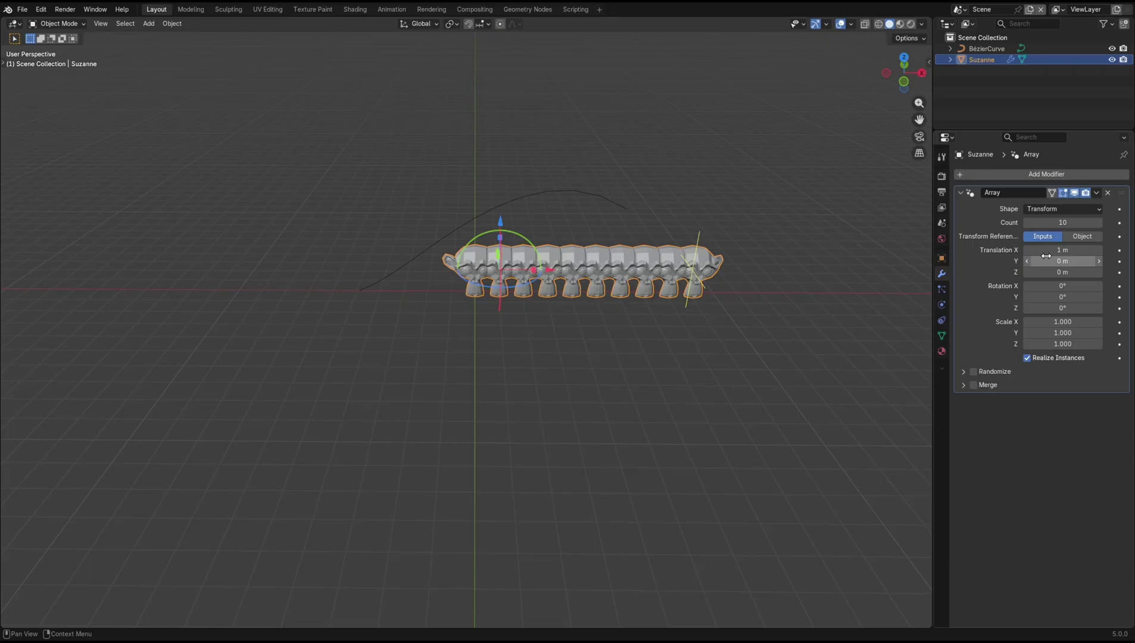
drag(1046, 253, 1060, 297)
key(ctrl+z)
key(ctrl+z)
key(ctrl+z)
Adjust the array transform to an X translation of about 2.05 m and rotations of about -85.1°, -41.5° and 52°
drag(512, 229, 498, 310)
drag(1048, 260, 1053, 260)
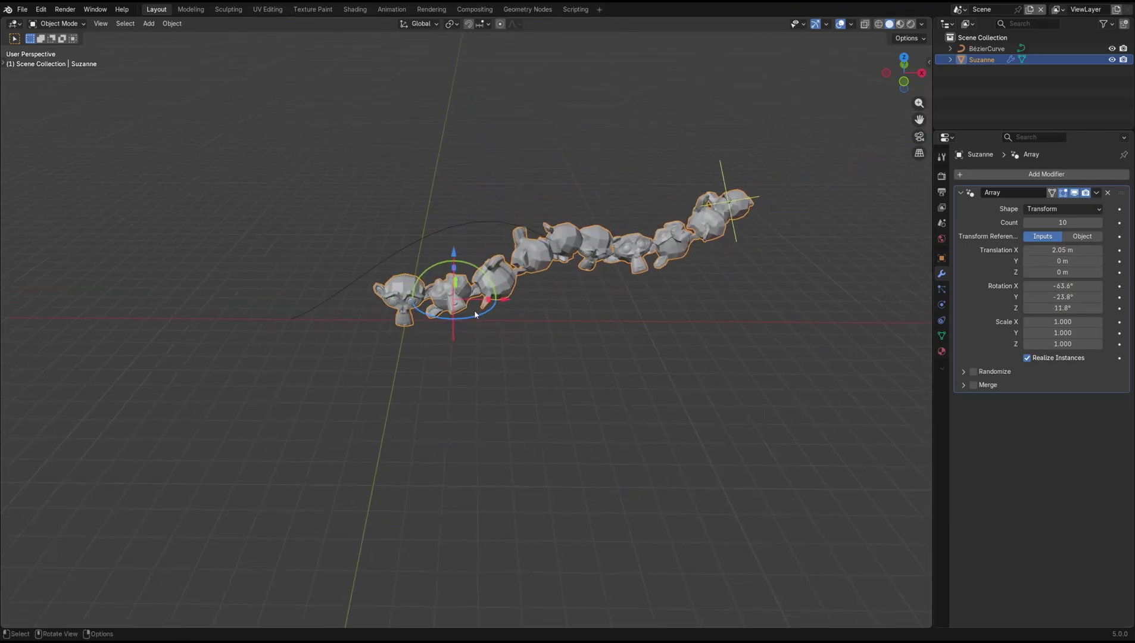
drag(470, 280, 477, 320)
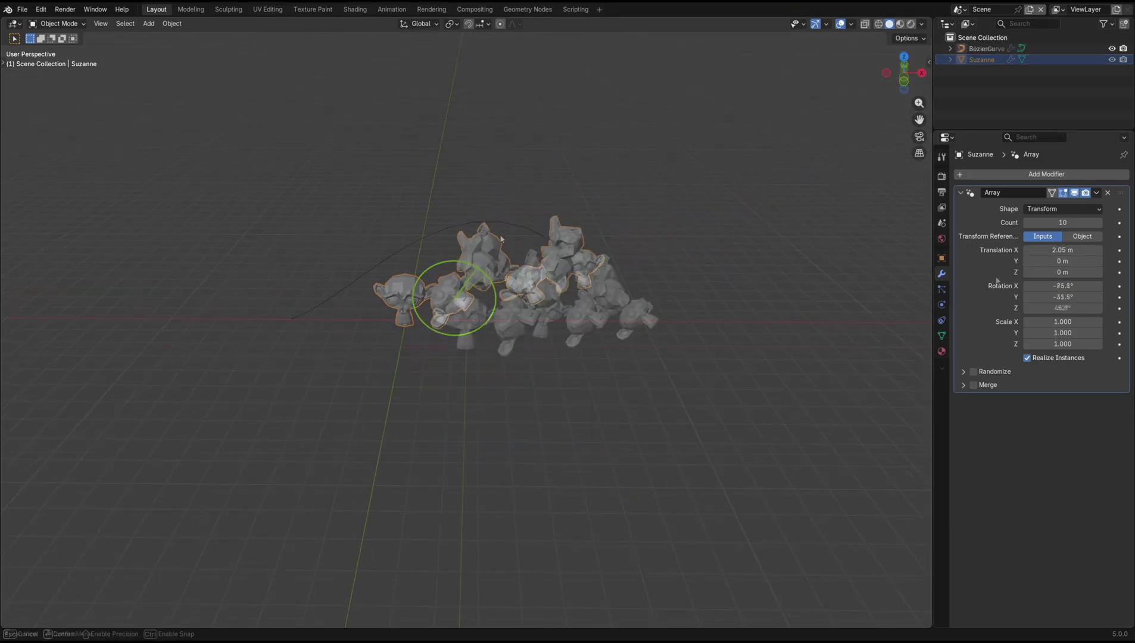
drag(470, 309, 476, 313)
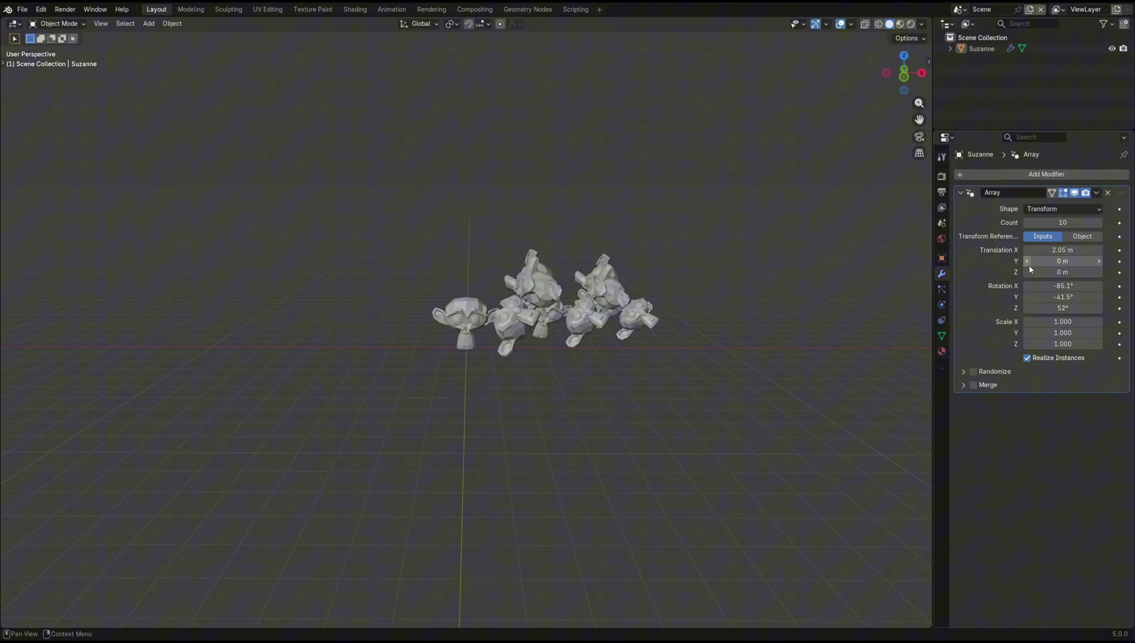
Switch the array's transform reference to Object and add a sphere empty raised 1 m along Z
click(1083, 236)
key(shift+a)
mouse_move(469, 297)
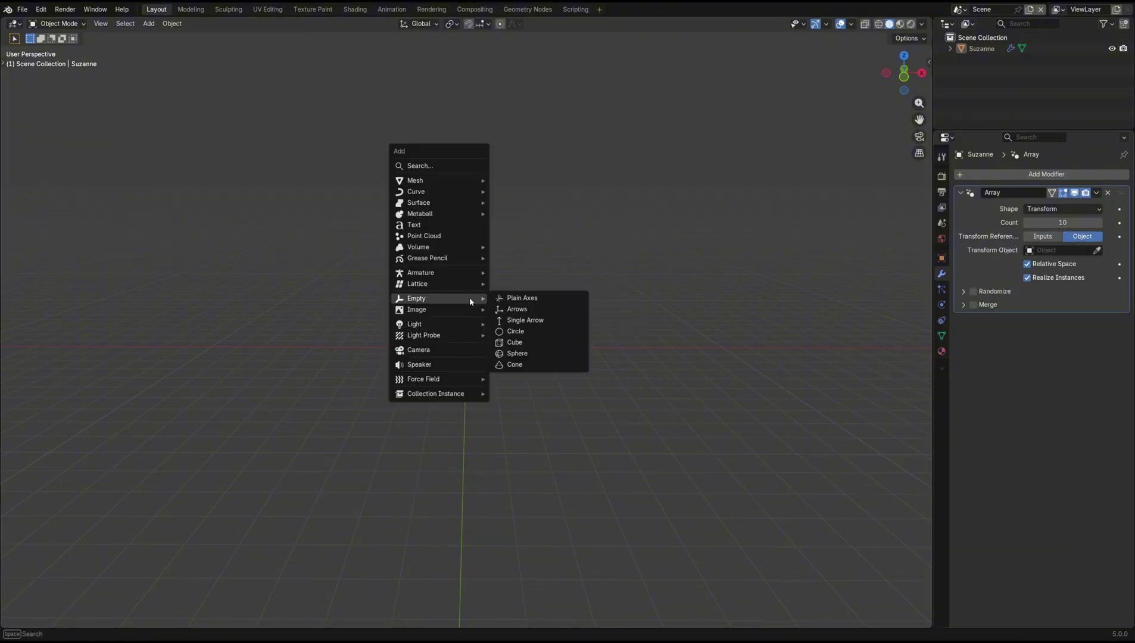
click(517, 353)
key(g)
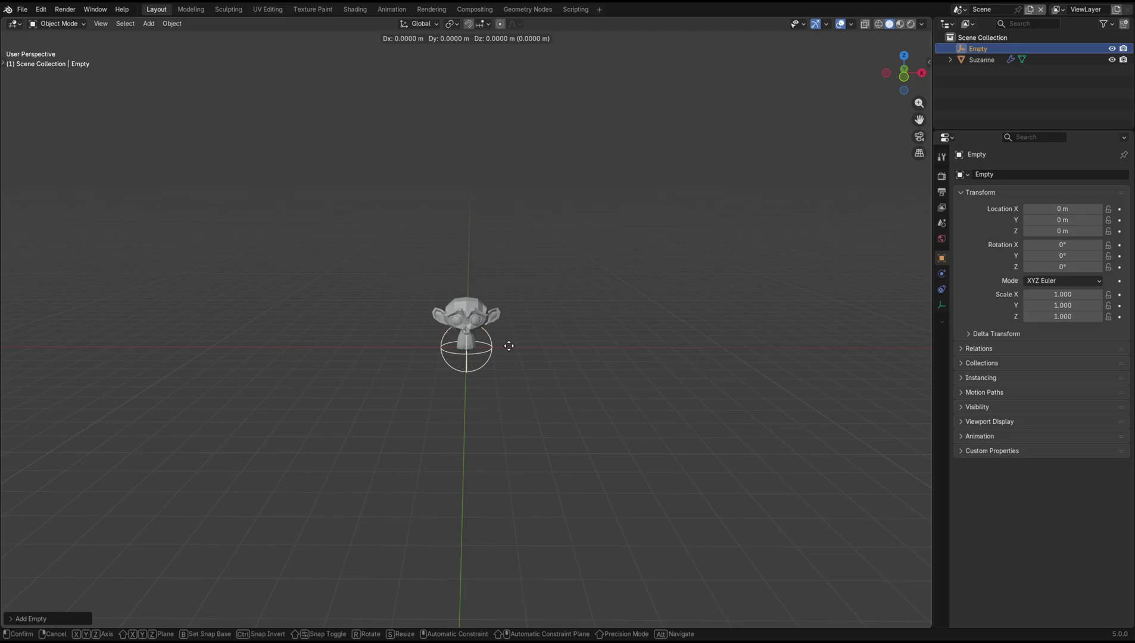
key(z)
key(1)
key(Return)
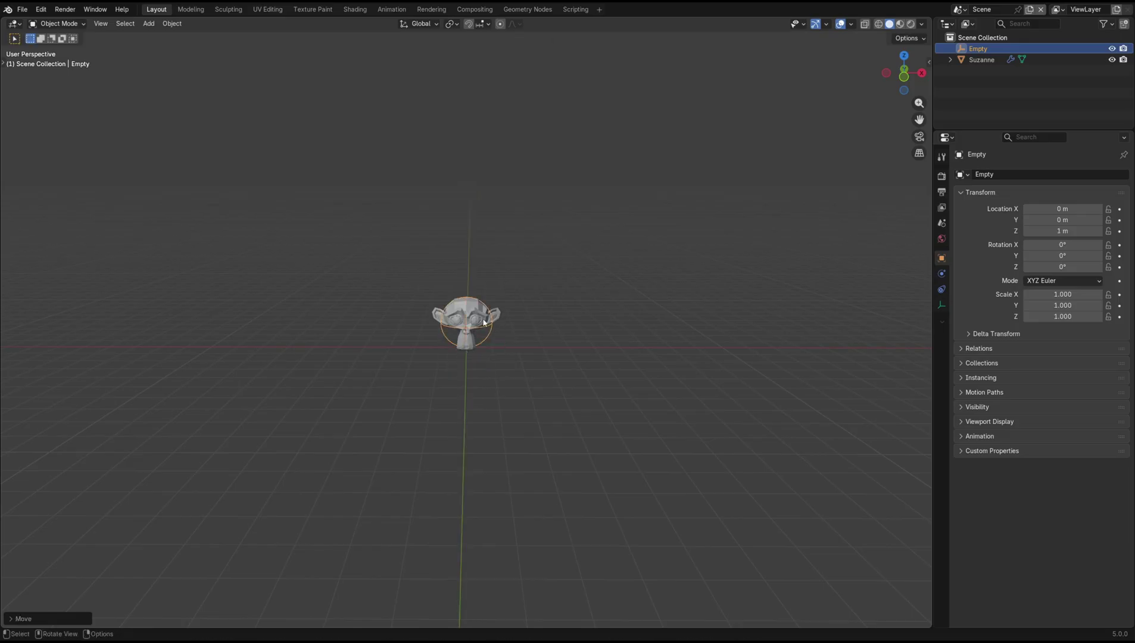
Assign Empty as the transform object in Suzanne's Array modifier
click(483, 322)
click(1056, 251)
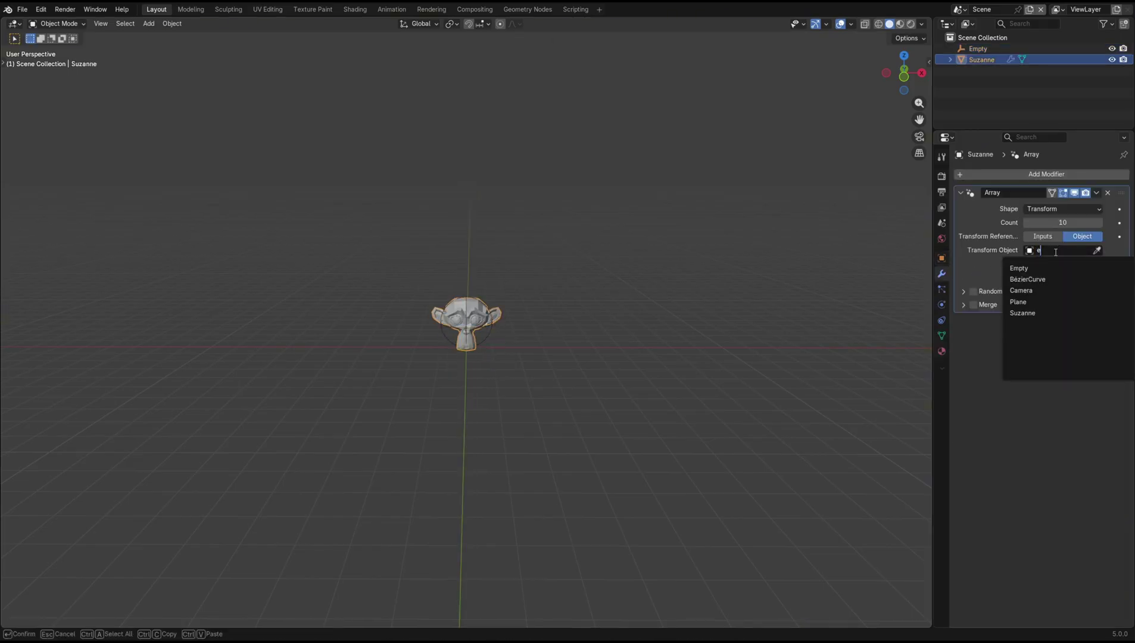
click(1042, 269)
Rotate the empty and move it to about X 2.16 m, Y 0.89 m, Z 1.34 m to curl the array
click(977, 48)
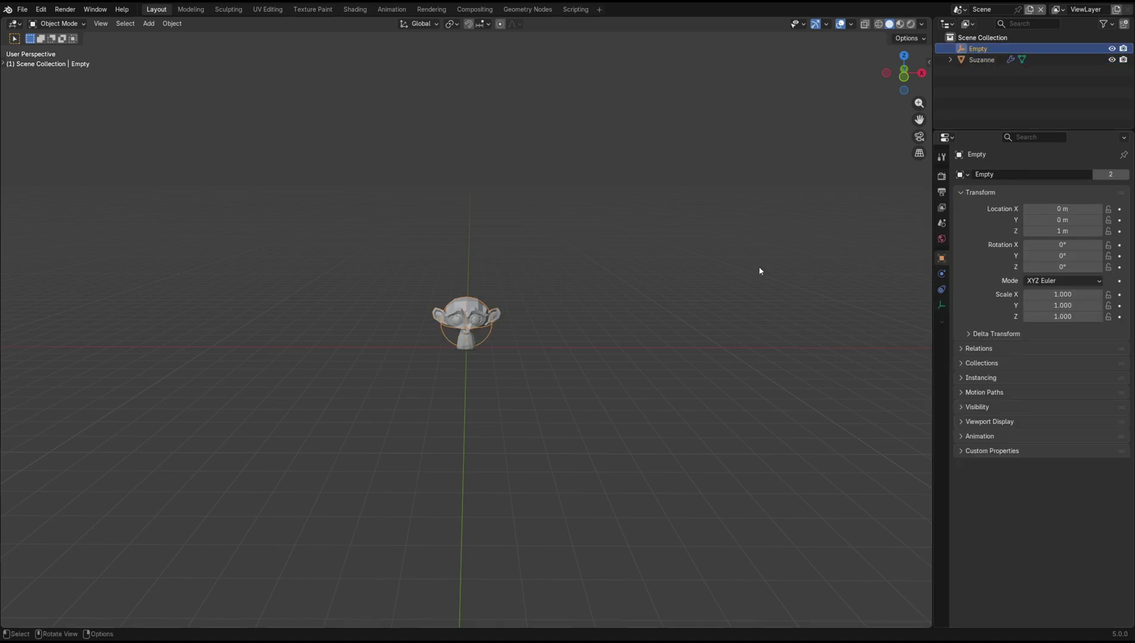
key(r)
click(557, 392)
key(g)
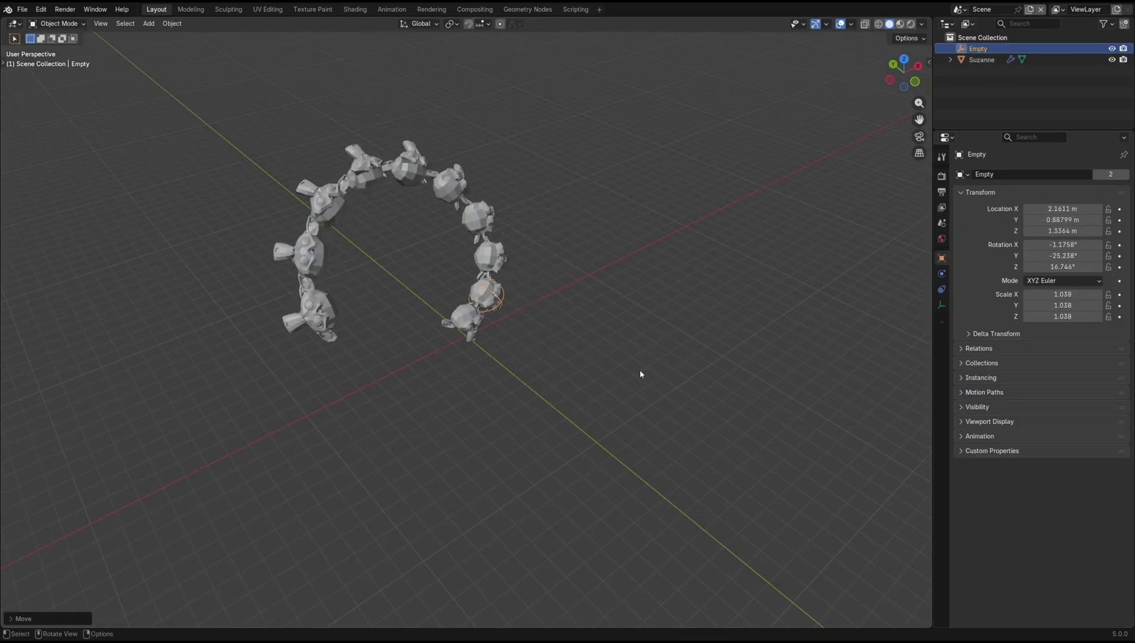
click(590, 372)
Set Suzanne's array count to 33 and rotate it freely in the viewport
click(982, 60)
drag(1062, 222, 1102, 222)
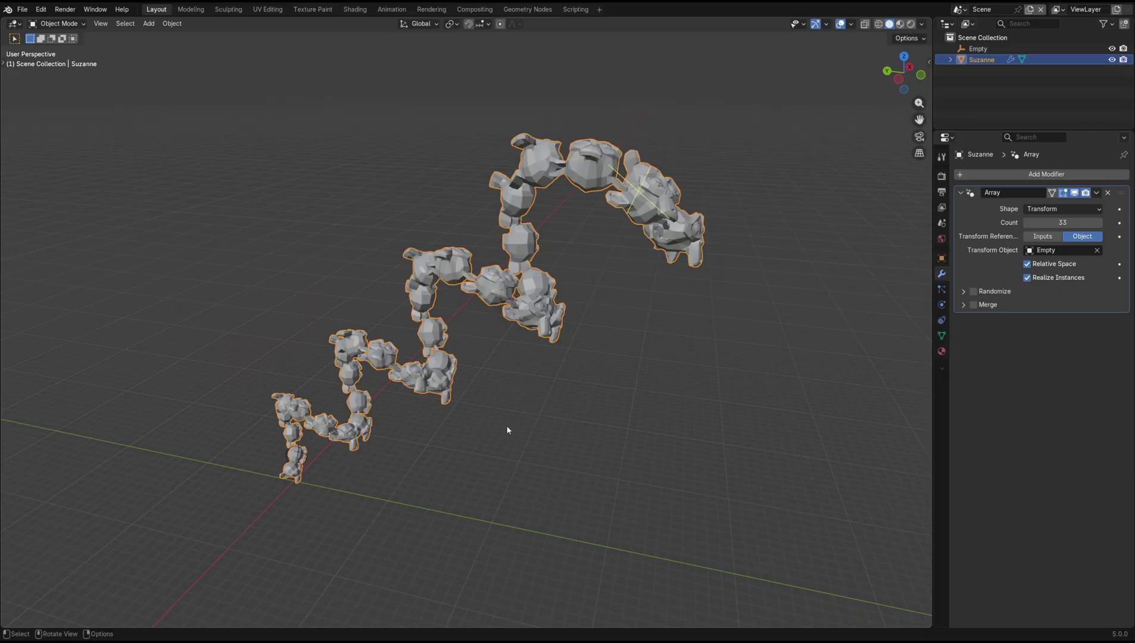
click(539, 451)
key(r)
click(536, 500)
middle_drag(535, 500, 529, 488)
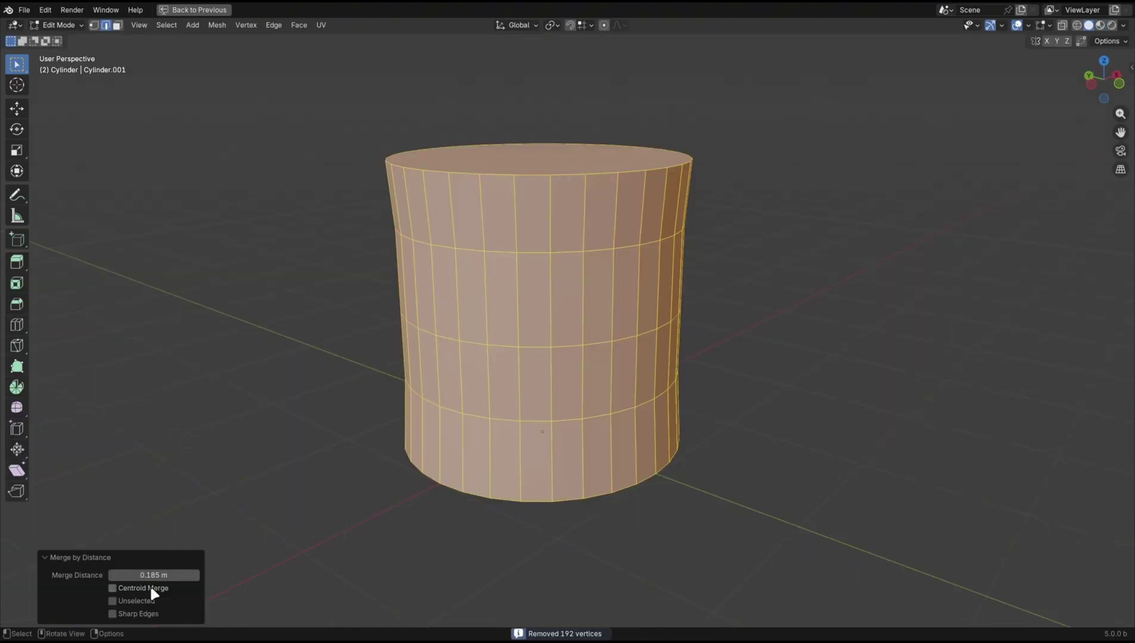
Enable Centroid Merge for the cylinder's Merge by Distance operation at 0.185 m
click(151, 588)
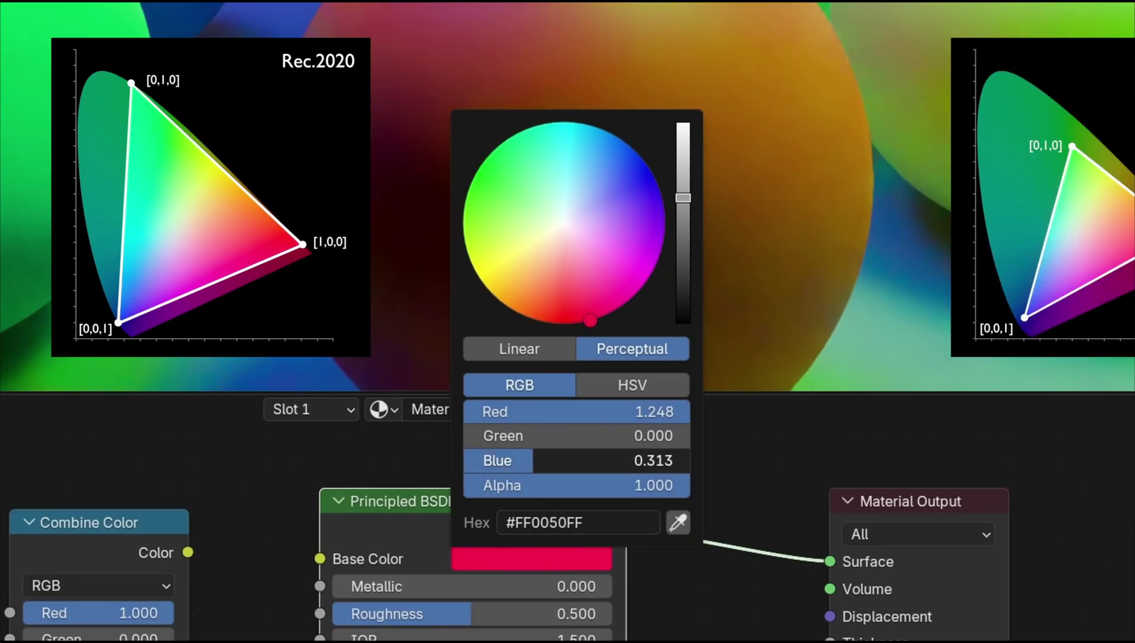
Increase the Blue value of the Principled BSDF's base color
drag(595, 471, 621, 471)
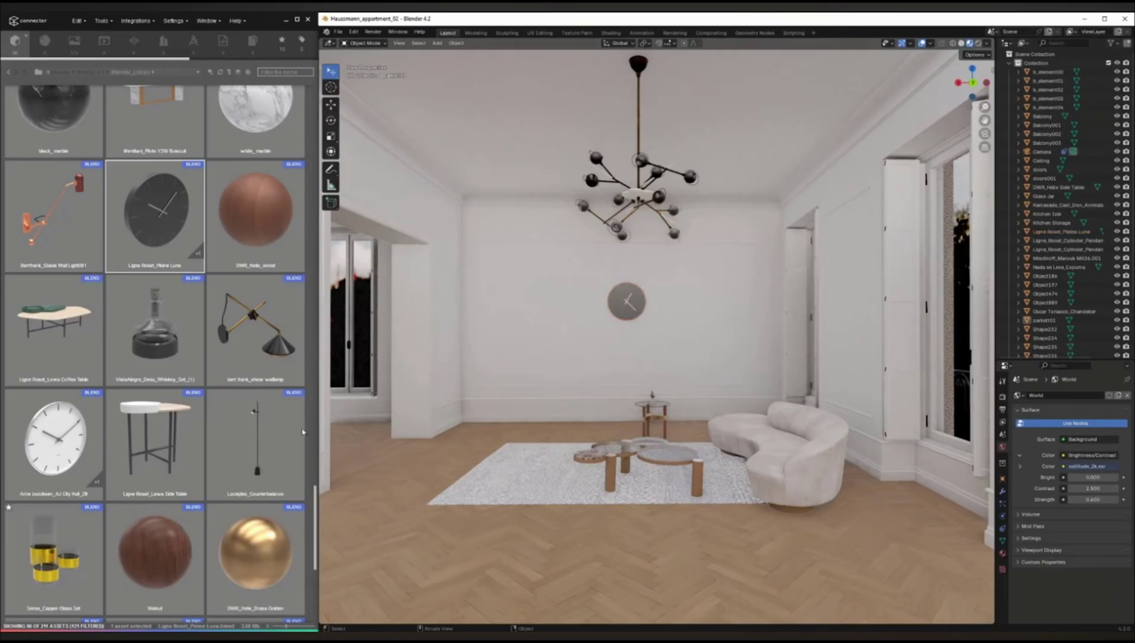
Bring the Luceplan_Counterbalance lamp into the apartment scene as linked objects and the Longwave armchair as appended objects
drag(302, 432, 448, 437)
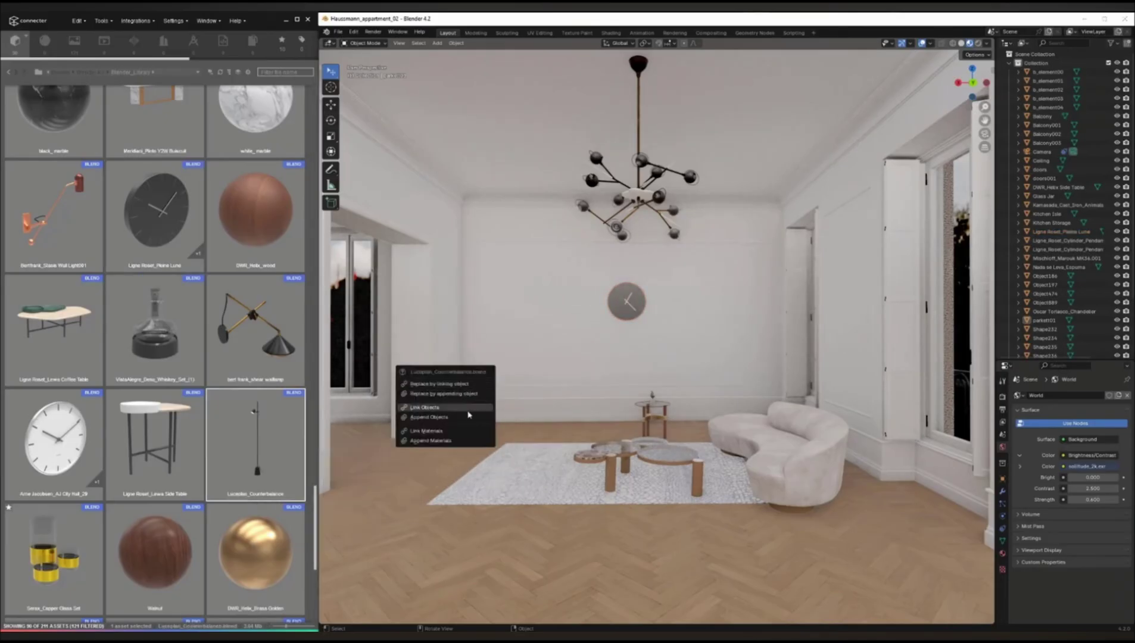
click(447, 436)
drag(314, 524, 315, 92)
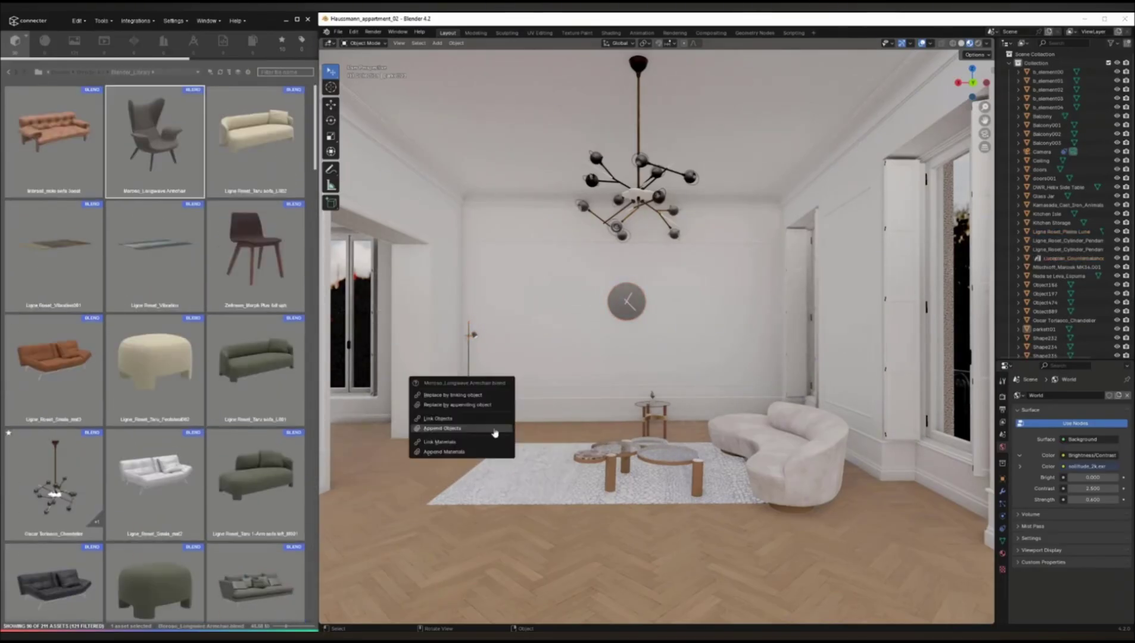
click(494, 428)
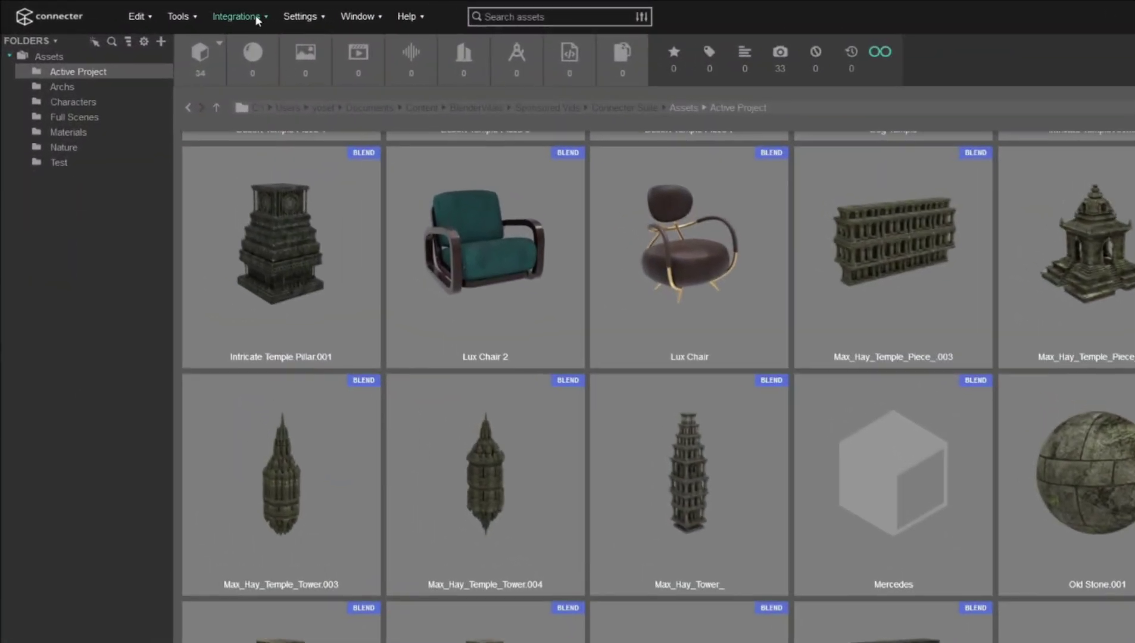
Open Connecter's integration options, and bring up the object options for the red chair in Blender's Pancakes scene
click(256, 18)
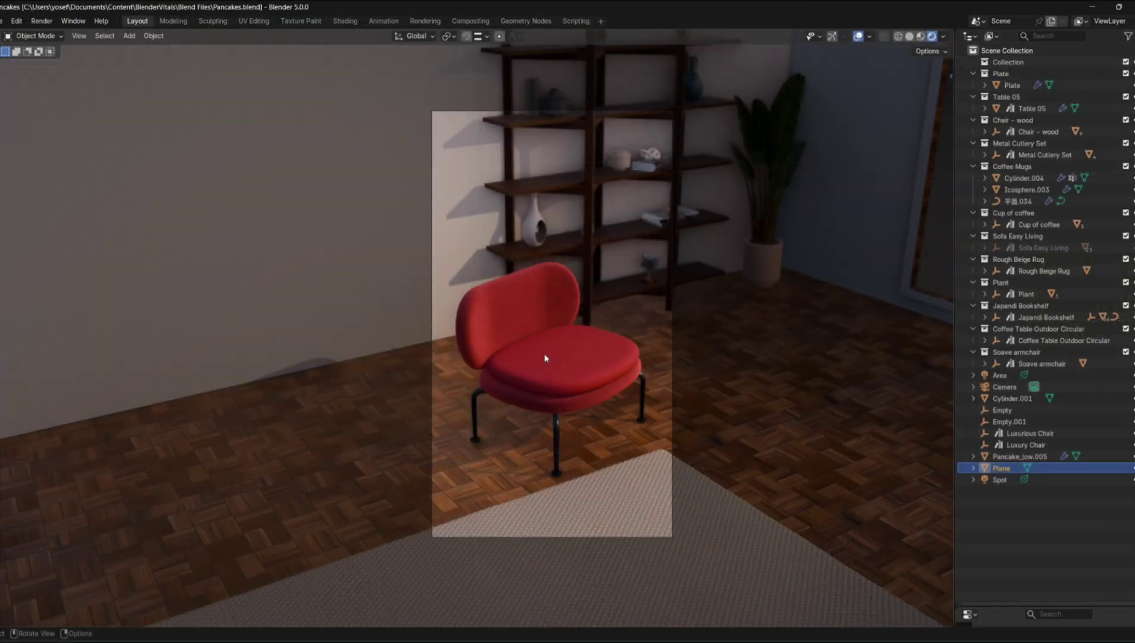
click(545, 357)
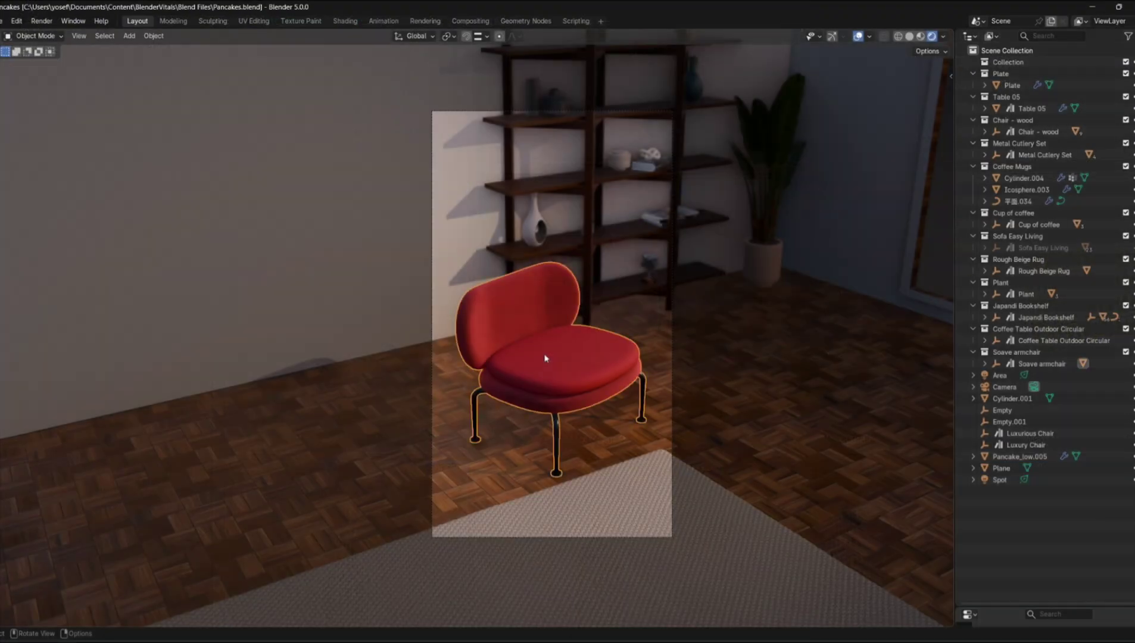
right_click(545, 358)
mouse_move(550, 362)
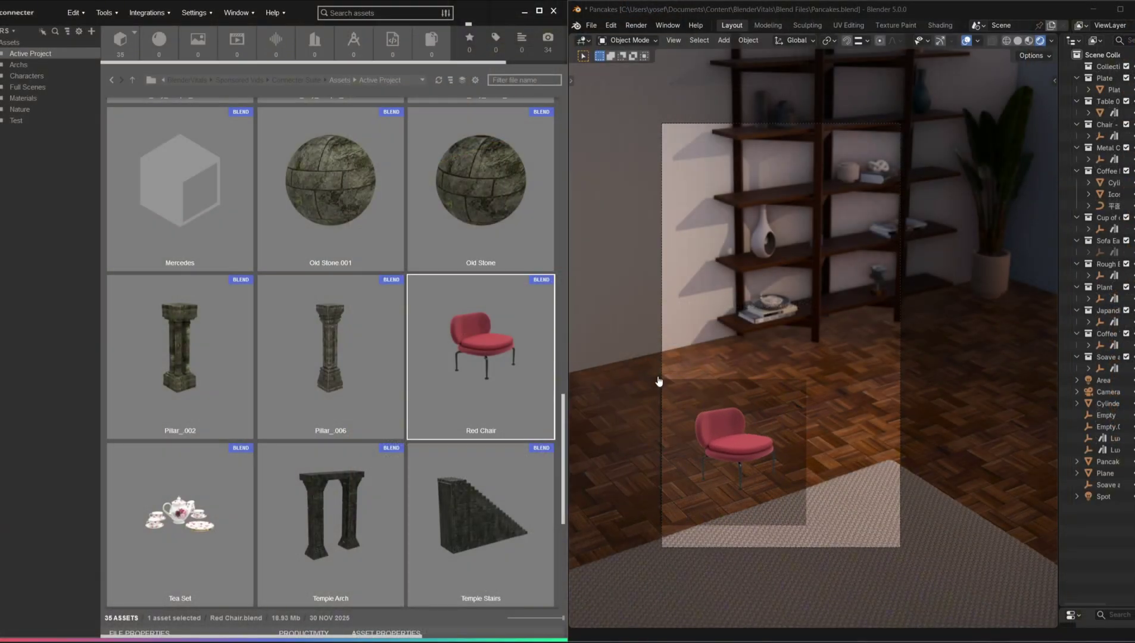
Append the Red Chair asset from Connecter's Active Project folder onto the wooden floor and rotate it slightly
drag(658, 385, 776, 382)
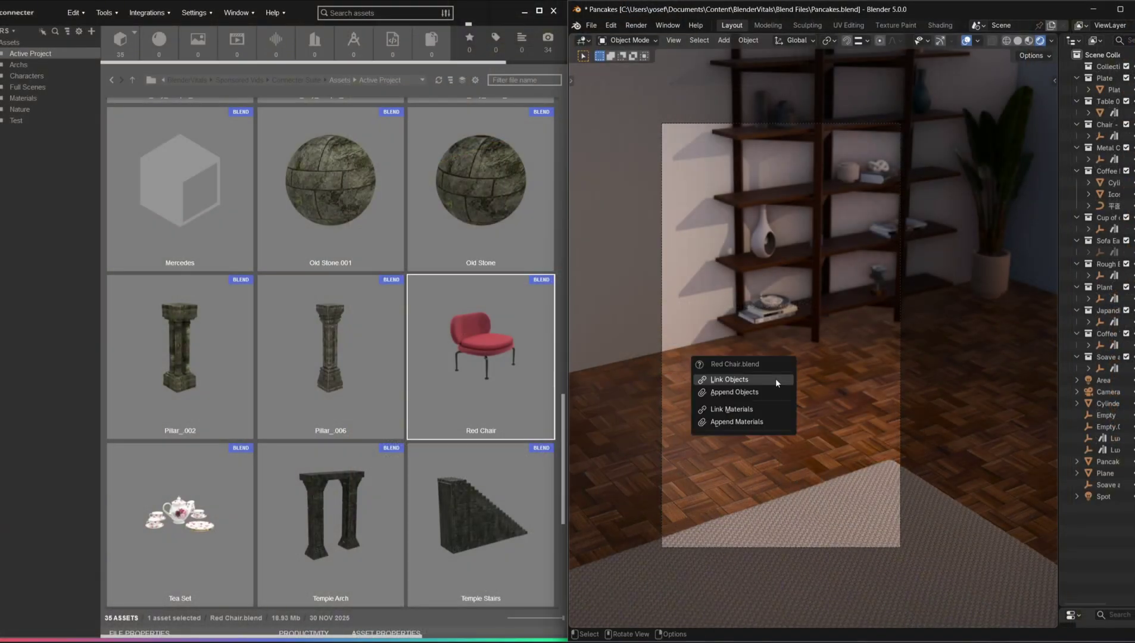
click(771, 392)
click(759, 411)
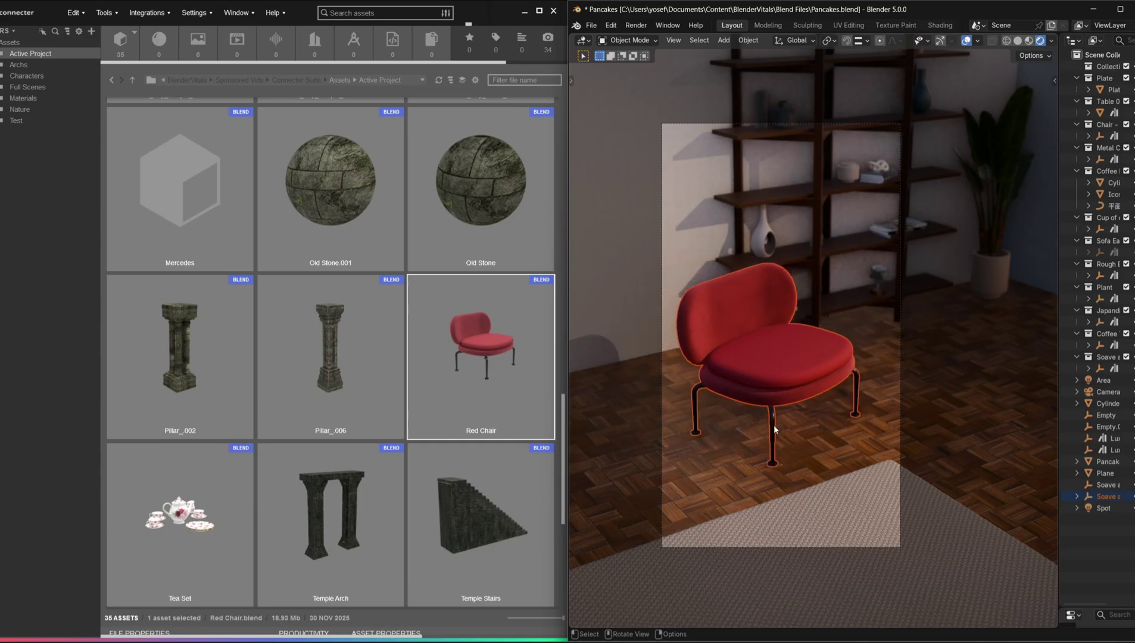
key(r)
click(774, 430)
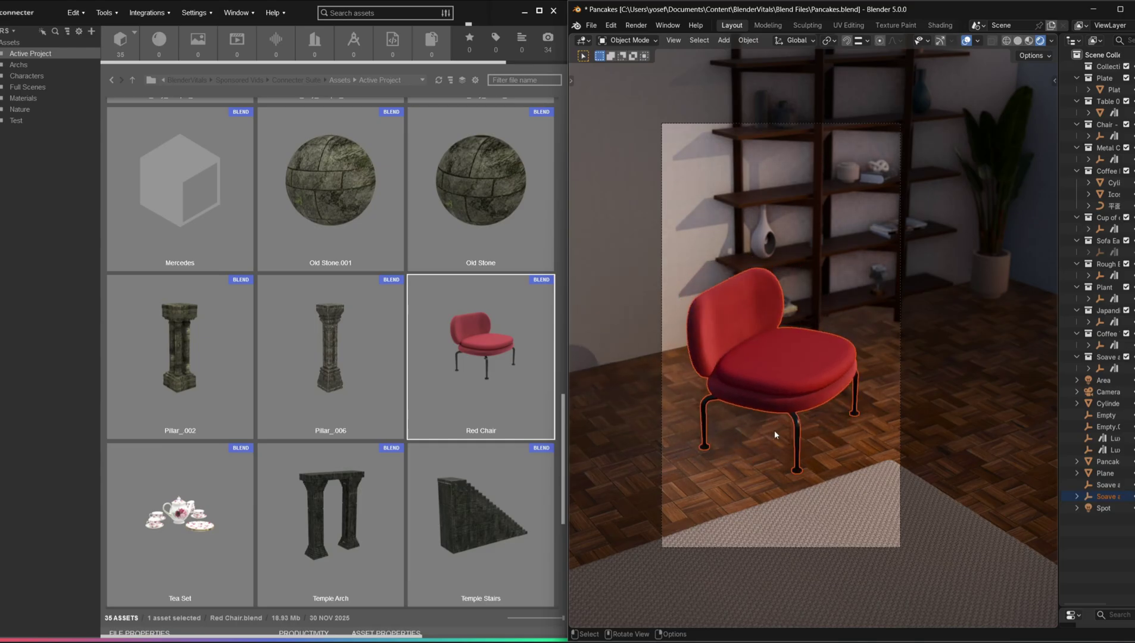
click(774, 430)
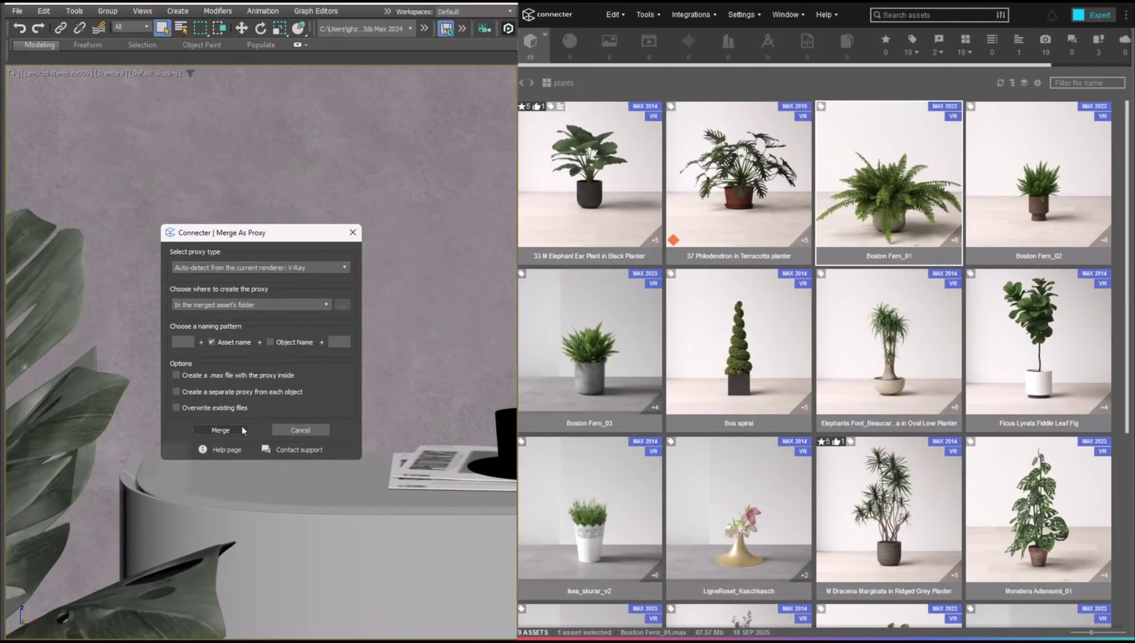
In 3ds Max, merge Boston Fern_01 as a proxy saved in the merged asset's folder and place it in the scene
click(223, 431)
click(333, 491)
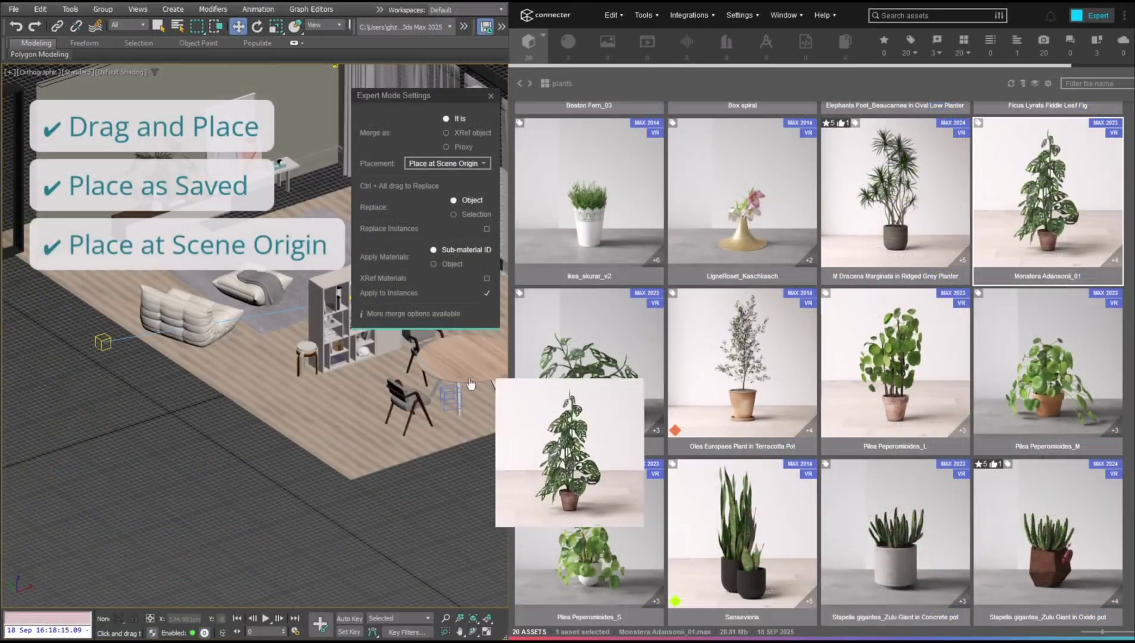
Merge the Monstera Adansonii_01 plant from Connecter into the 3ds Max room scene at the scene origin
drag(577, 481, 171, 393)
key(z)
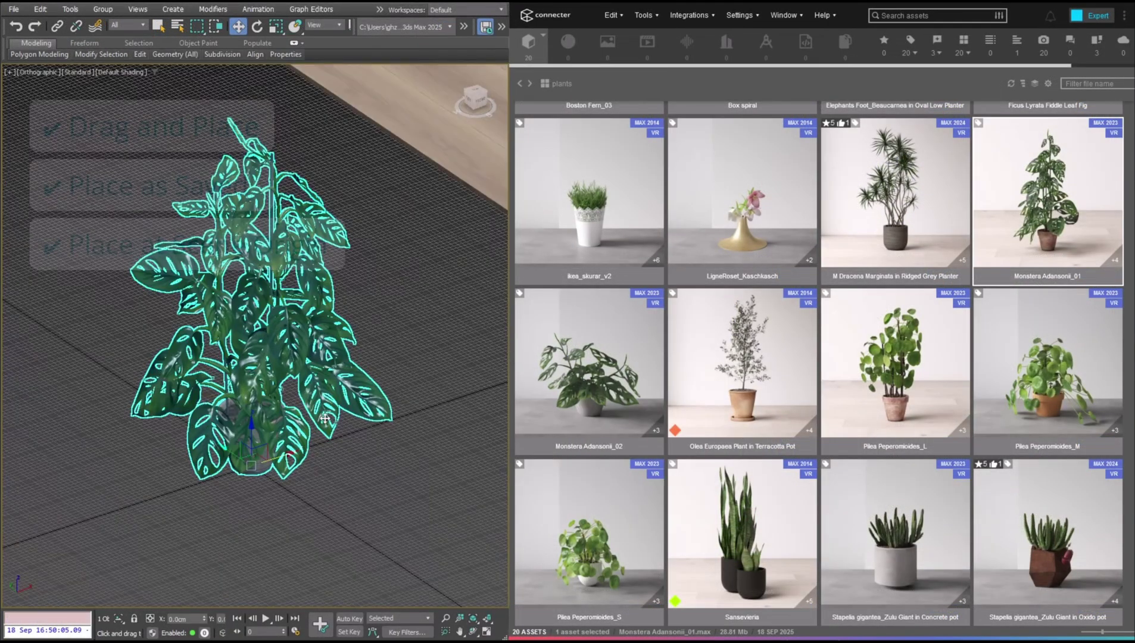
click(385, 471)
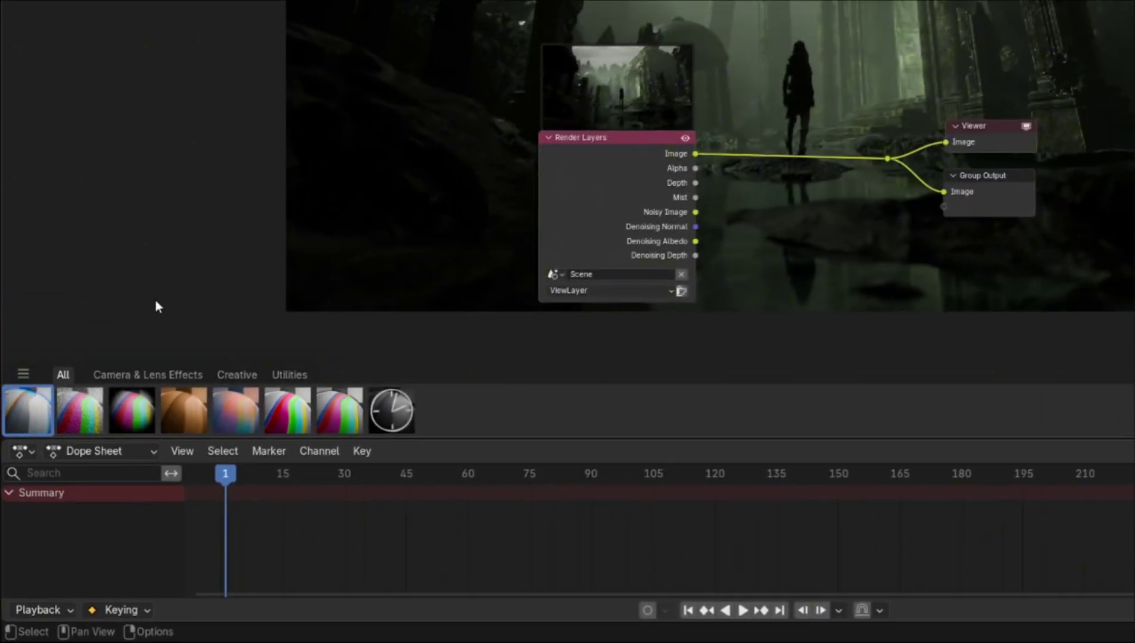
Try the Chromatic Aberration asset with an adjusted factor after Render Layers in Blender's compositor, and remove it
drag(28, 411, 545, 281)
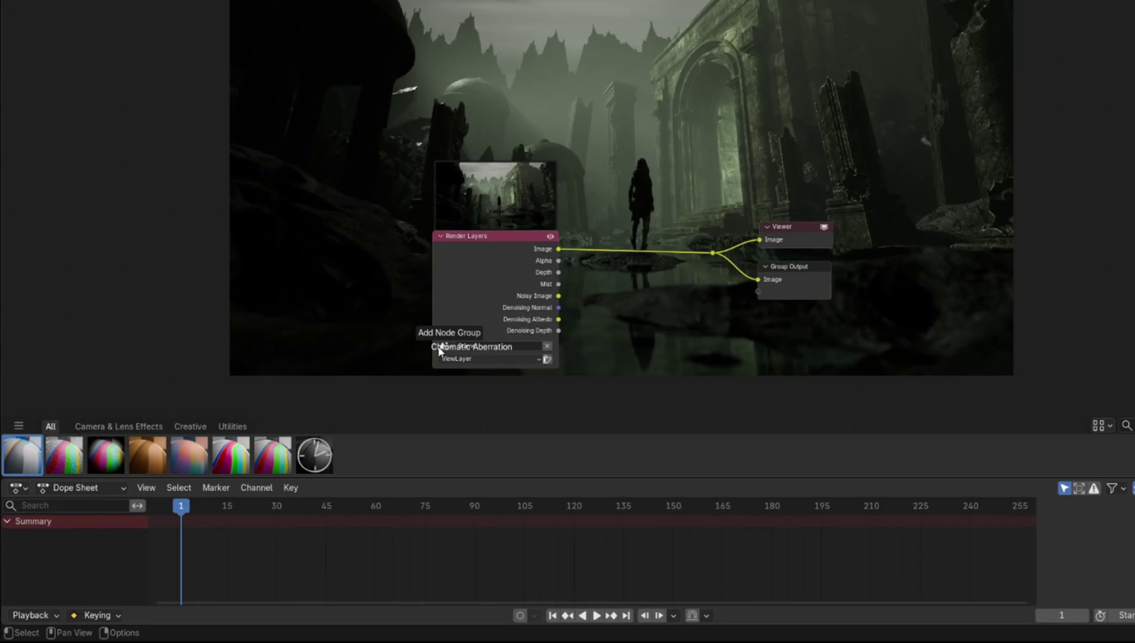
drag(439, 351, 655, 324)
click(623, 276)
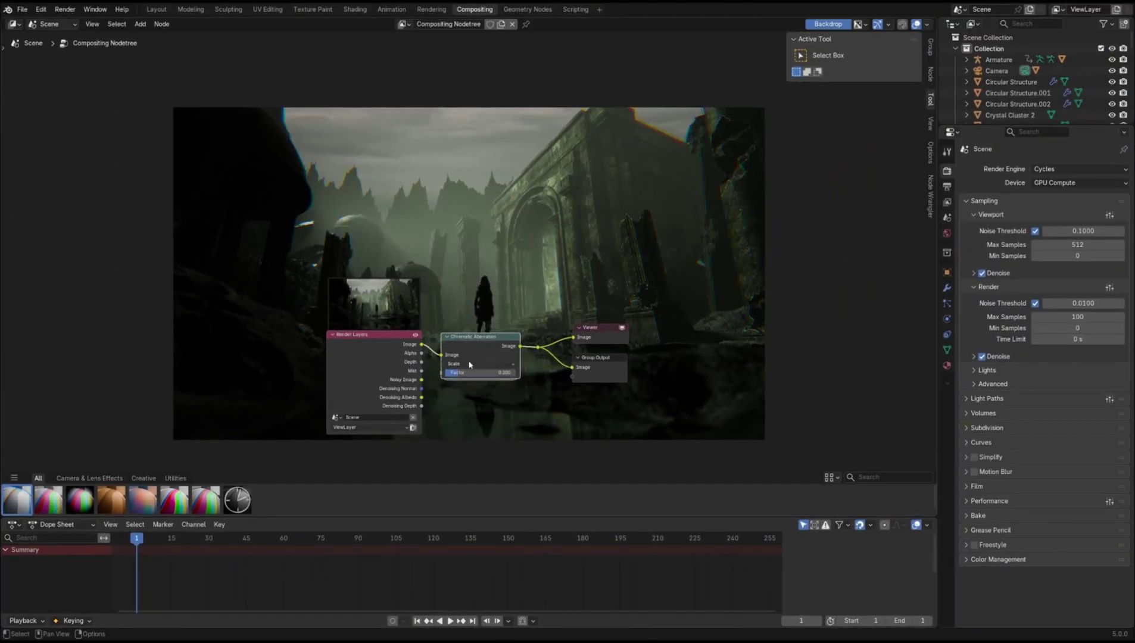
drag(471, 372, 495, 376)
key(ctrl+x)
Try the Sensor Noise asset after Render Layers with luminance noise about 0.507 and chroma noise about 0.561, and remove it
drag(48, 499, 489, 367)
click(475, 338)
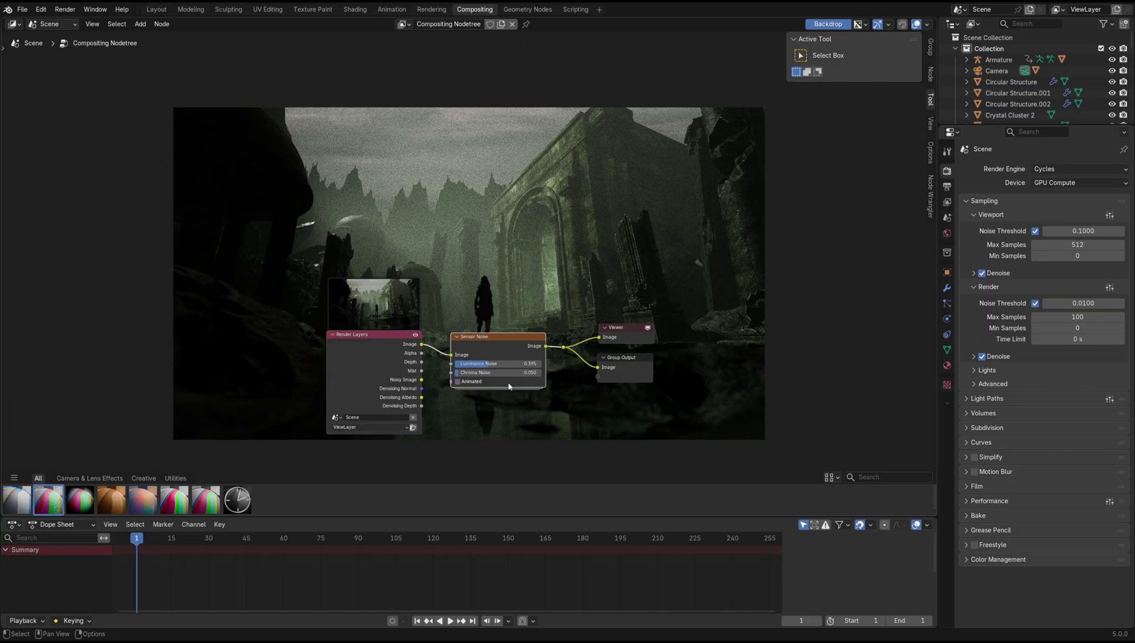
drag(489, 364, 507, 377)
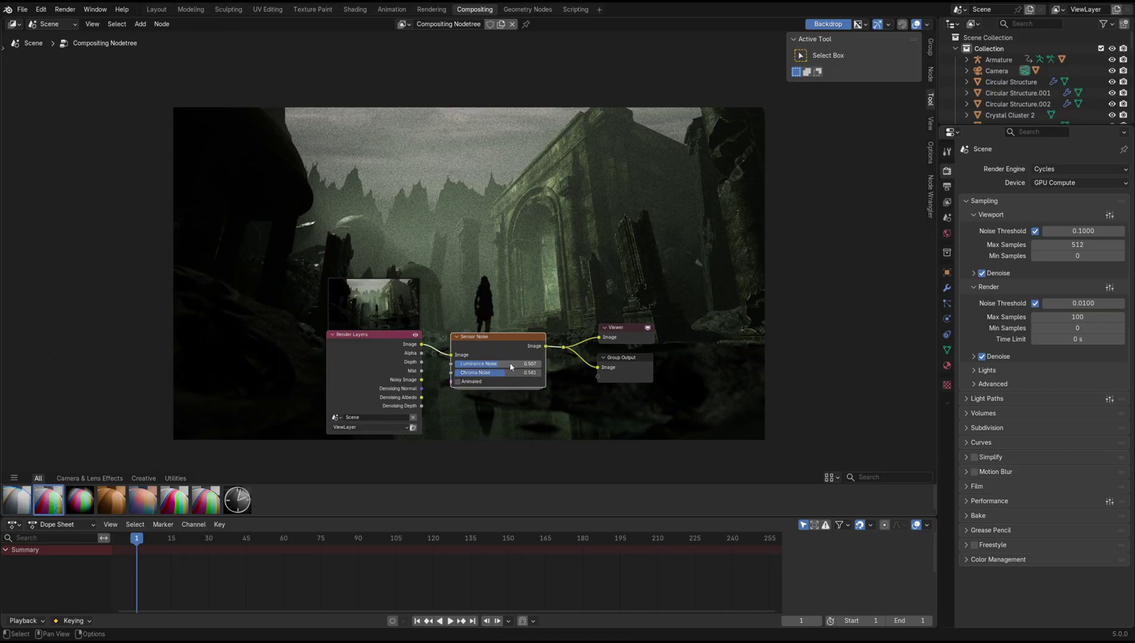
key(ctrl+x)
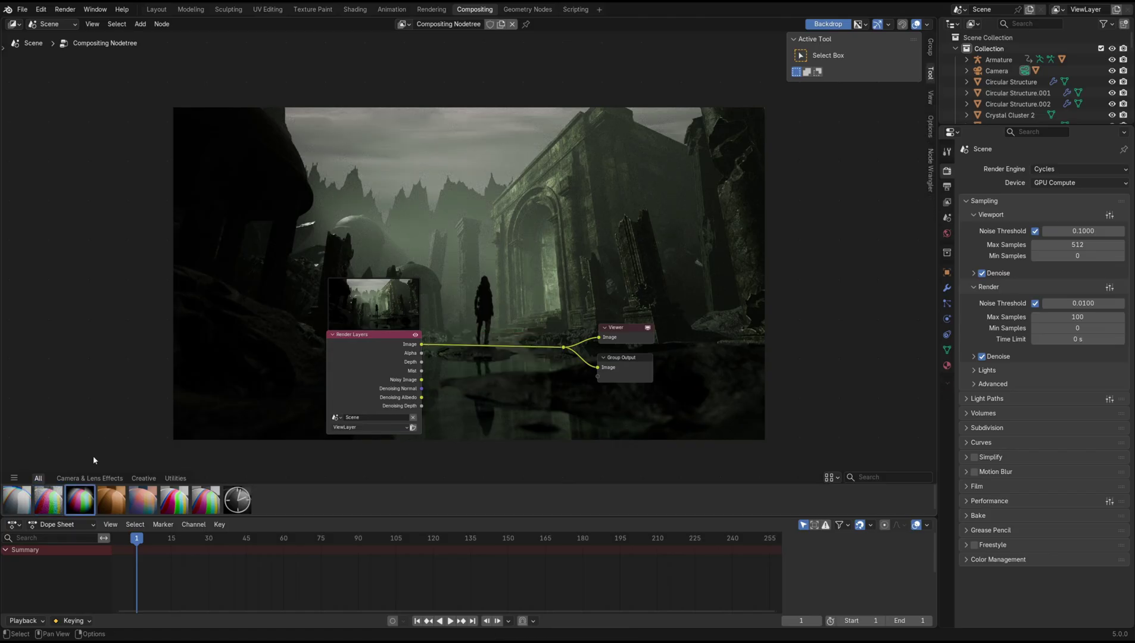
Try the Vignette asset after Render Layers with factor about 0.81 and feather about 0.85, and remove it
drag(79, 496, 487, 387)
click(493, 361)
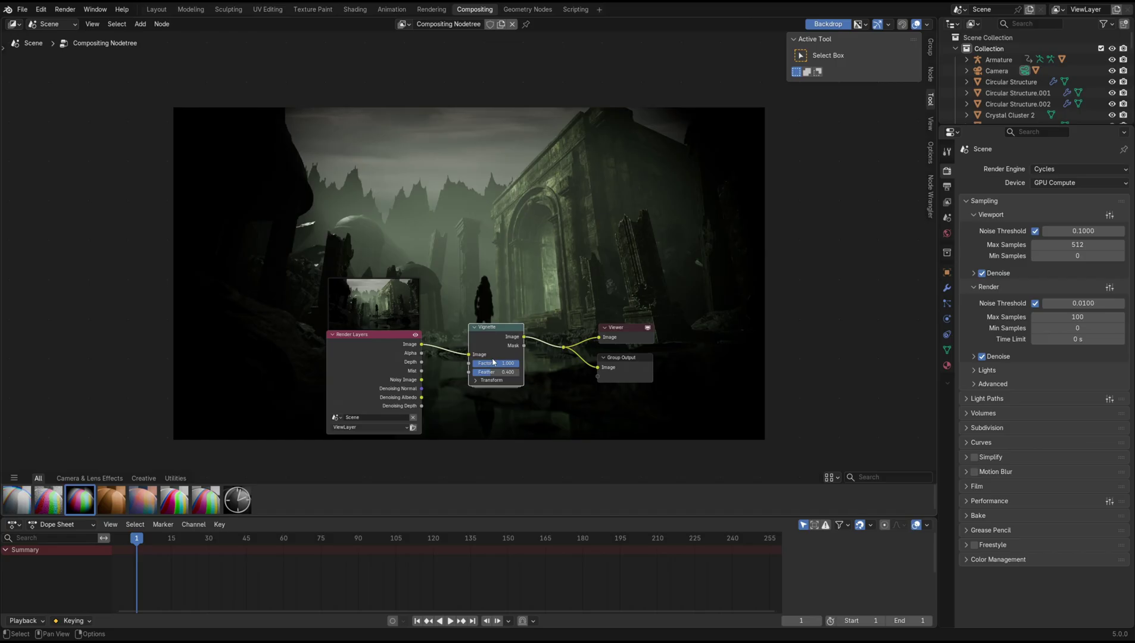
drag(493, 363, 508, 375)
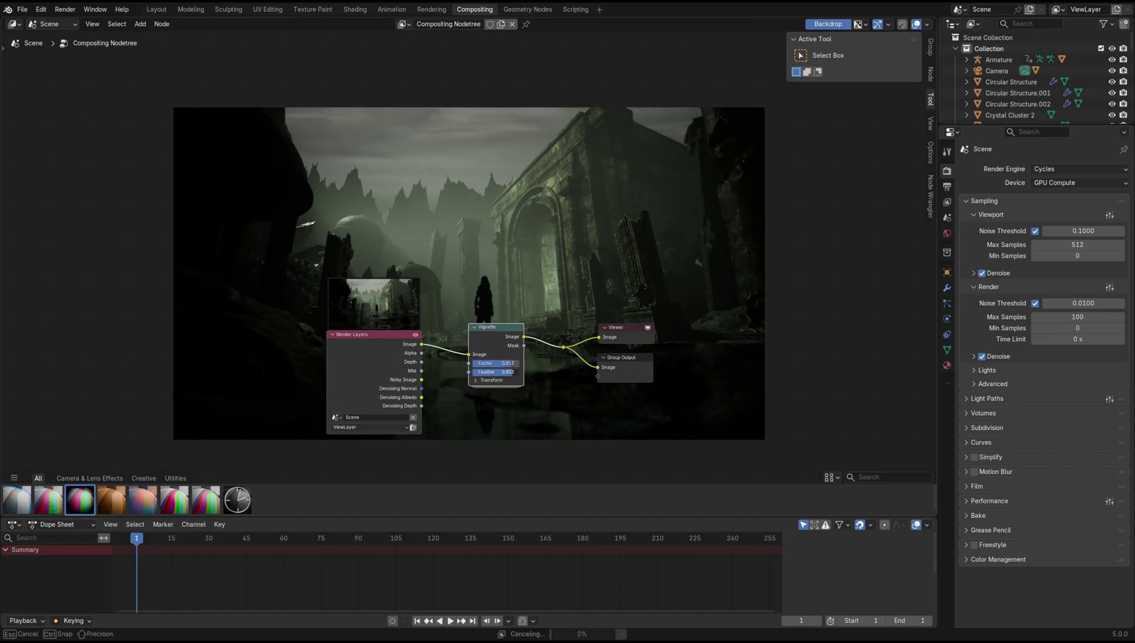
key(shift+s)
Place the fourth effect asset on the link between the Render Layers node and the output nodes
click(483, 340)
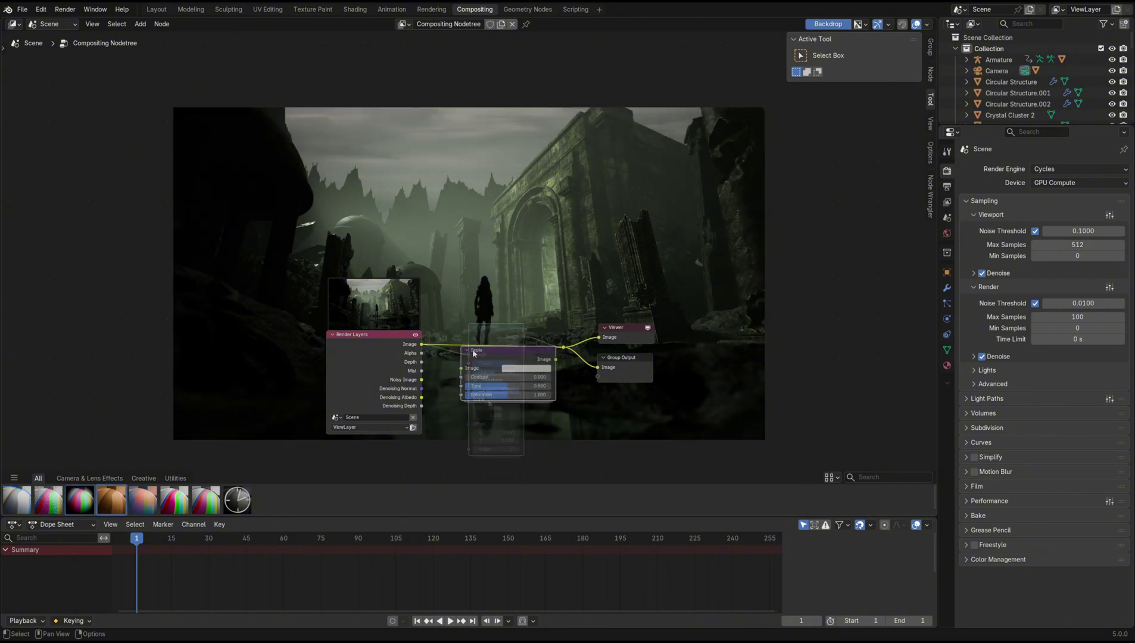
drag(483, 340, 496, 370)
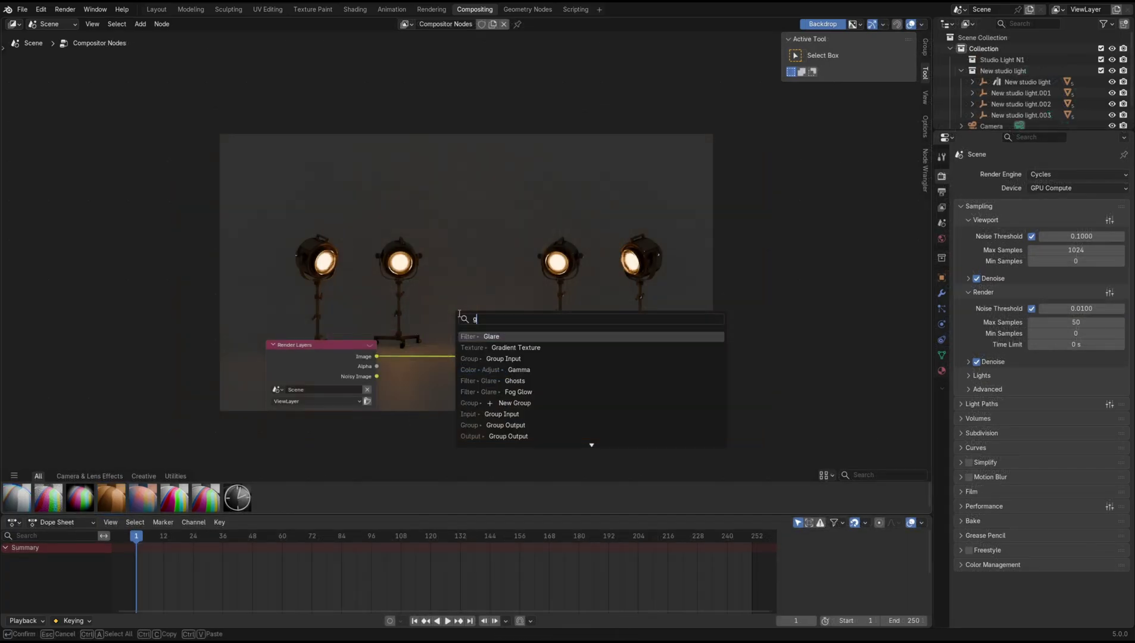
Insert a Glare node after Render Layers in the studio-light scene, set to Sun Beams with sun position about 0.715, 0.66
key(Return)
click(407, 299)
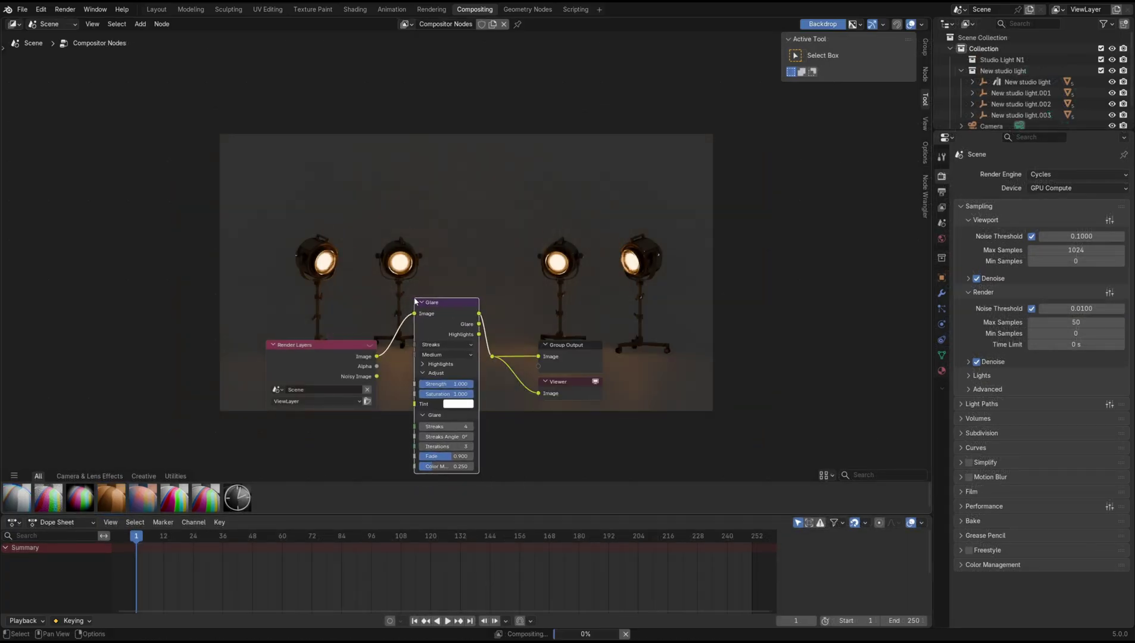
click(426, 345)
click(428, 416)
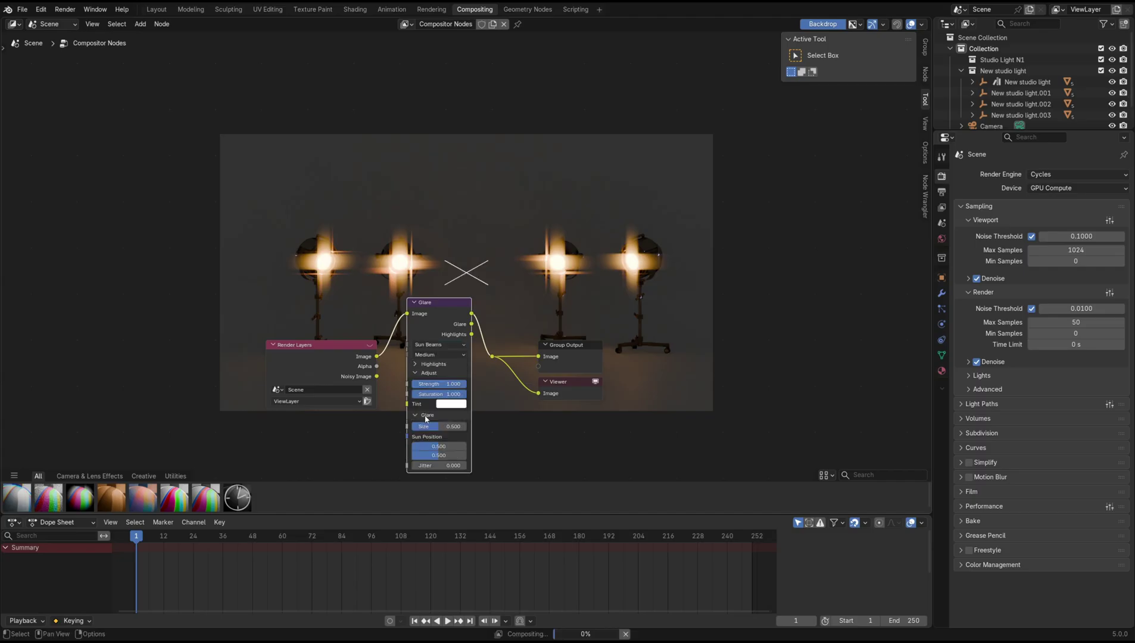
mouse_move(432, 443)
mouse_down()
mouse_move(449, 459)
mouse_move(447, 449)
mouse_up()
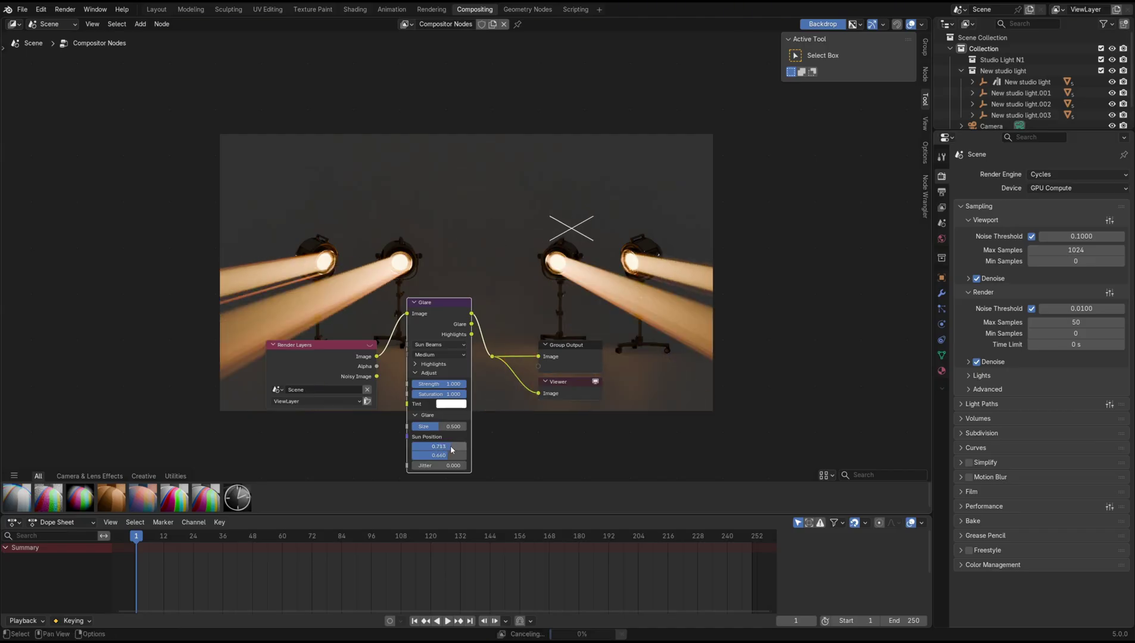
Adjust the tint color of the Sun Beams Glare node in the studio-light scene
click(452, 405)
mouse_move(477, 280)
mouse_down()
mouse_move(464, 284)
mouse_move(490, 282)
mouse_up()
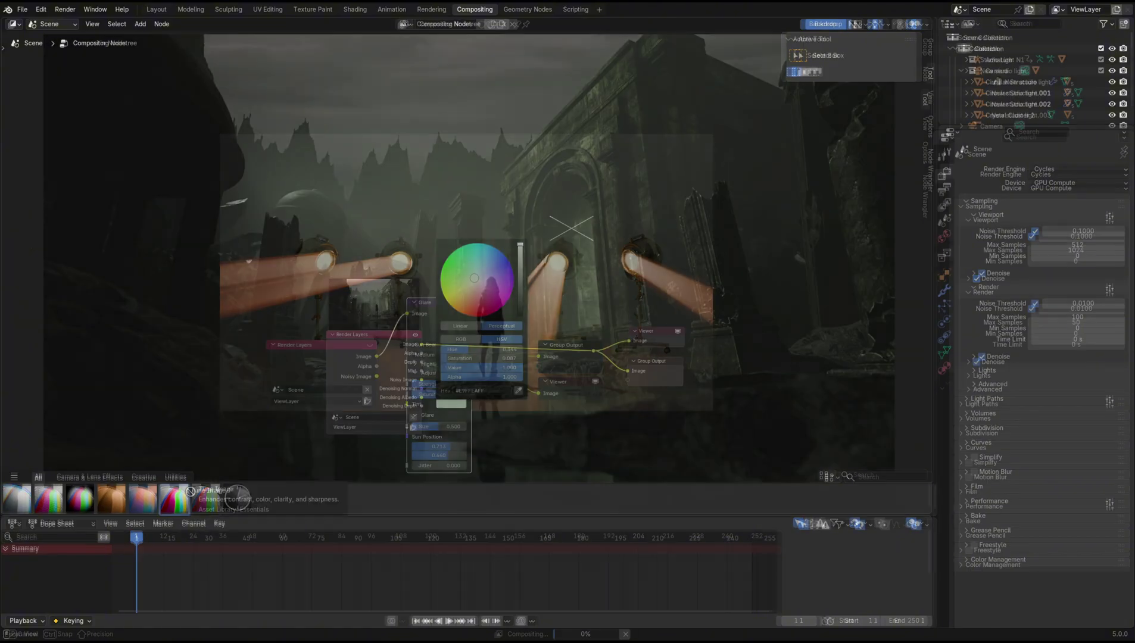
Insert the Tune Image asset after Render Layers in the ruins scene, with color boost about 0.302, clarity about 0.227, detail about 0.329 and sharpen about 0.209
drag(174, 499, 497, 319)
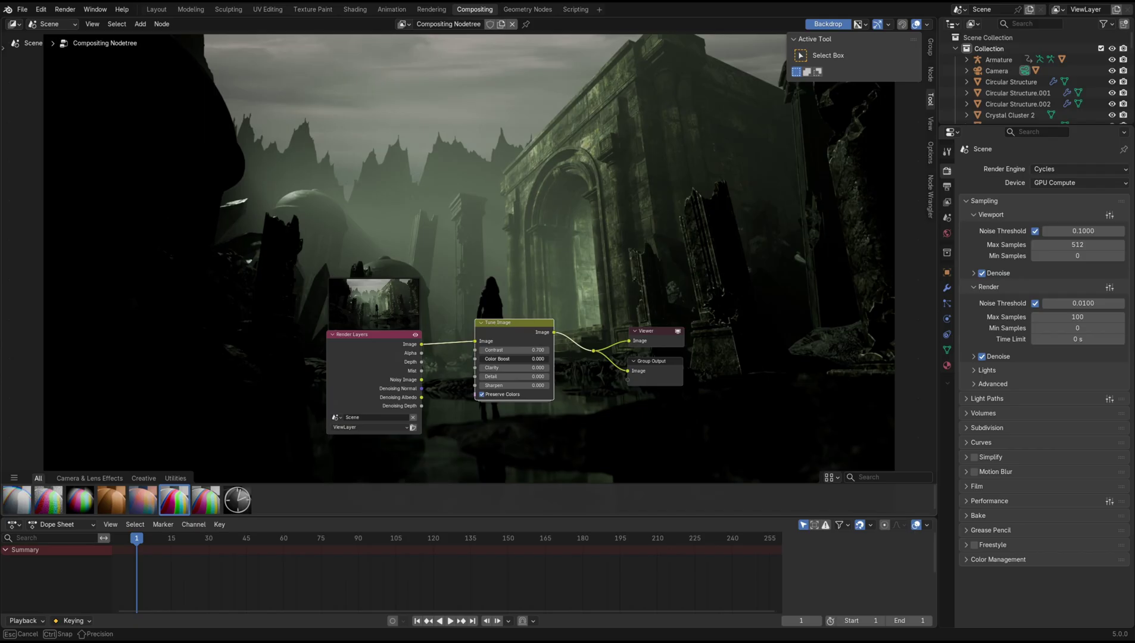
mouse_move(511, 367)
mouse_down()
mouse_move(482, 370)
mouse_move(504, 383)
mouse_move(485, 350)
mouse_move(463, 350)
mouse_move(513, 365)
mouse_up()
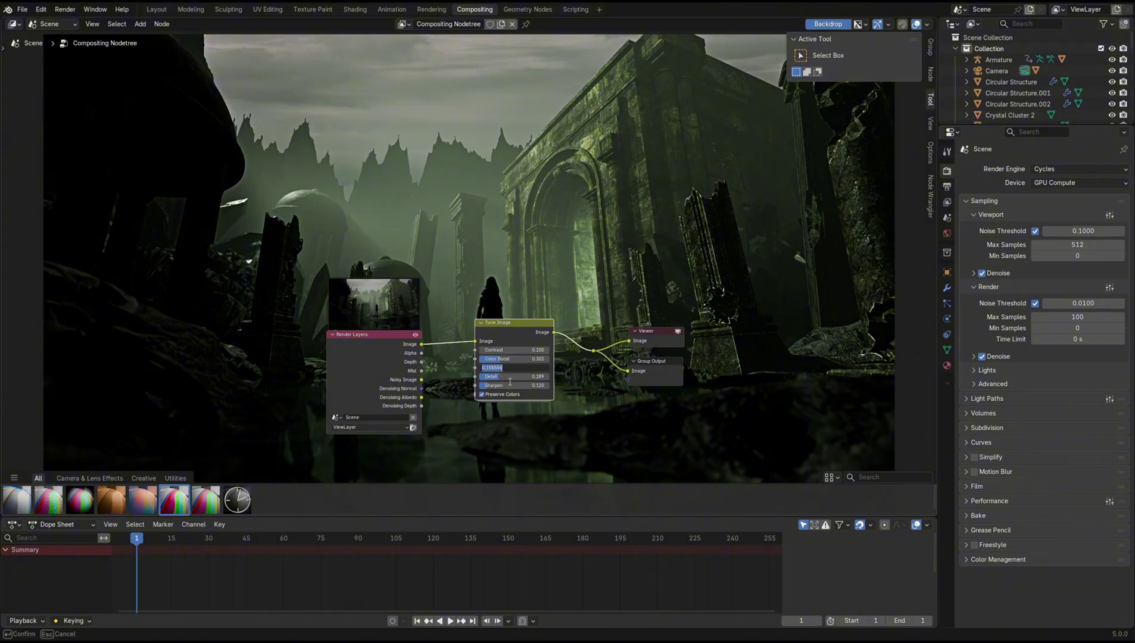
key(Return)
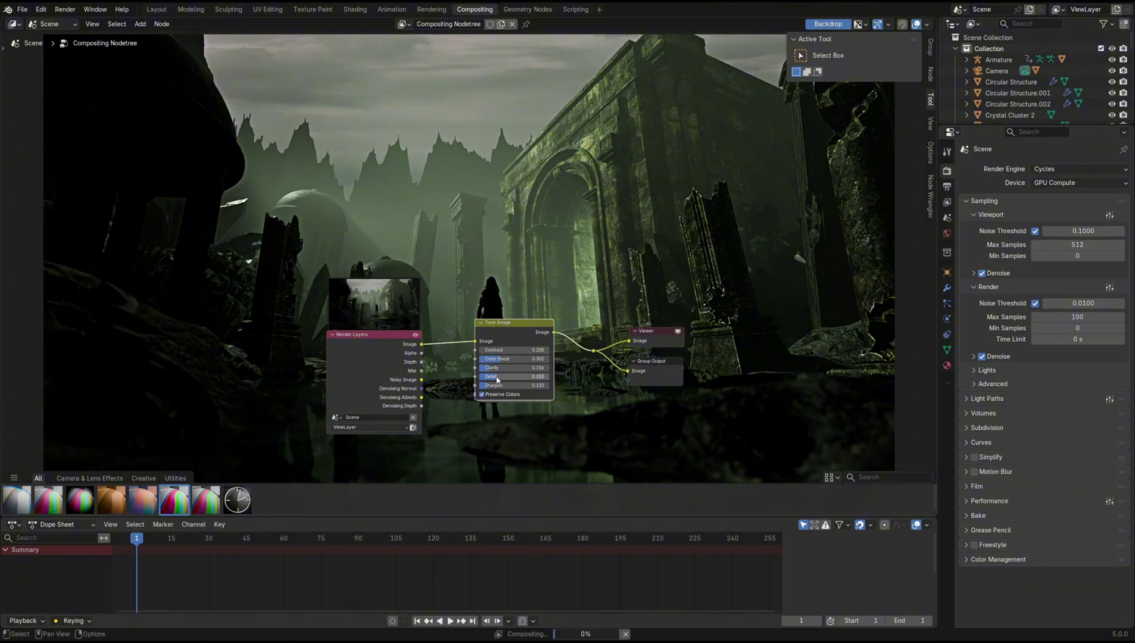
drag(497, 379, 506, 379)
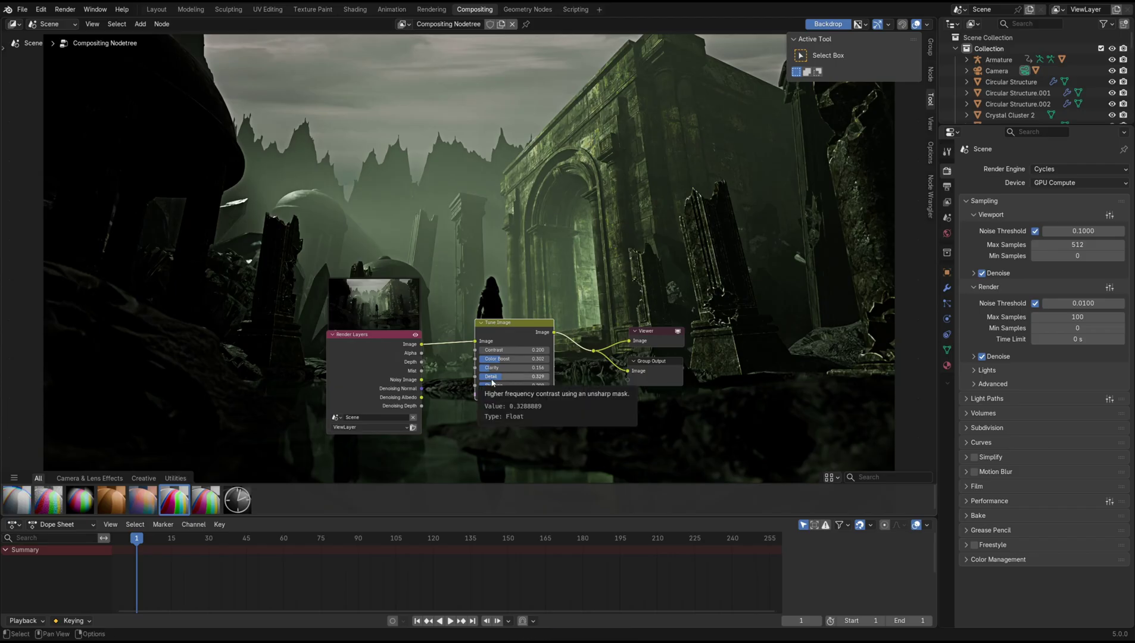
drag(496, 369, 512, 368)
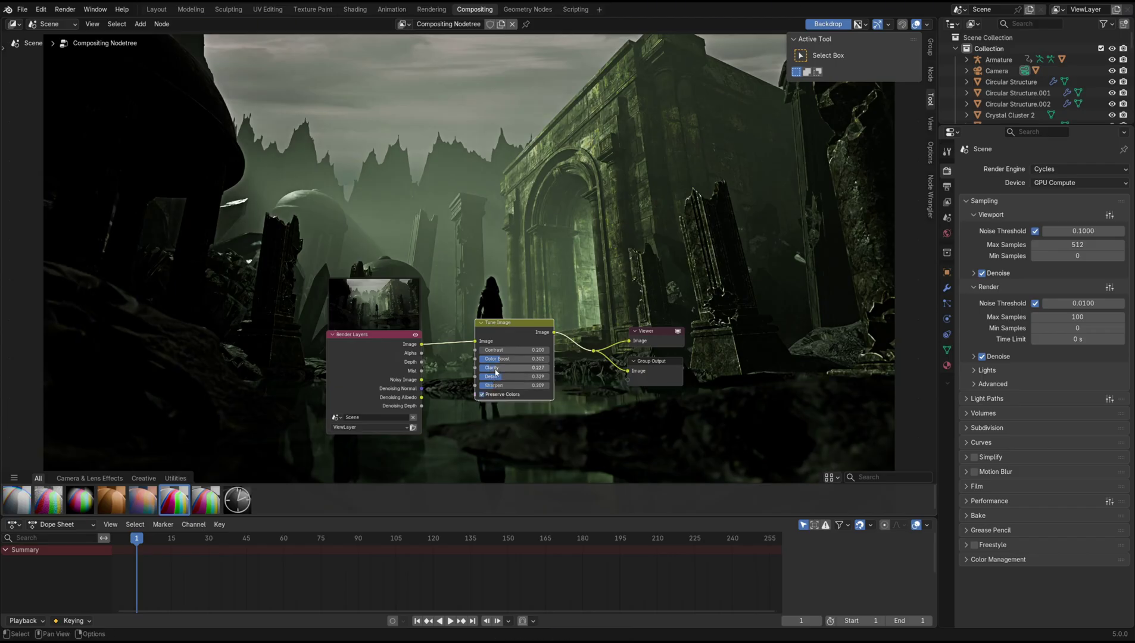